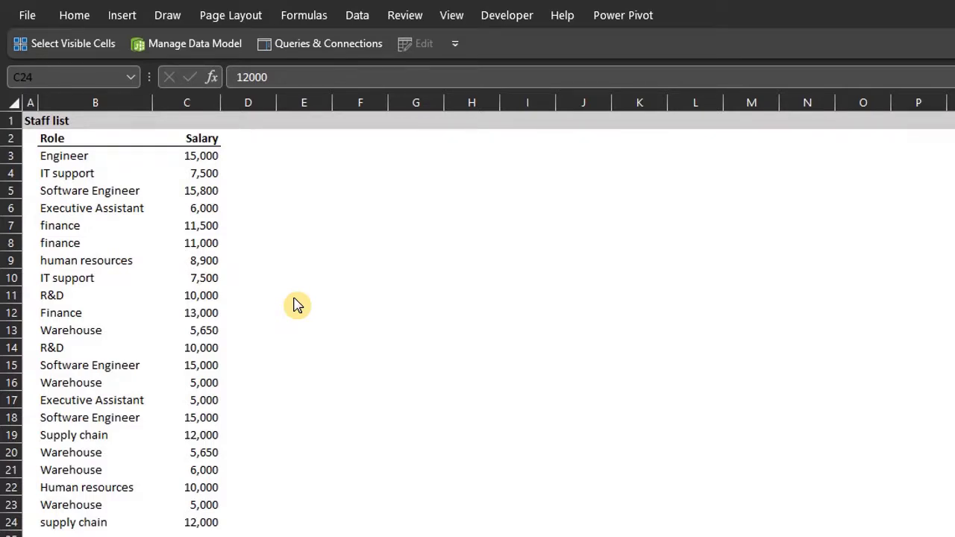
# Create a PivotTable from the staff list on the existing sheet at cell E3.
pyautogui.click(113, 223)
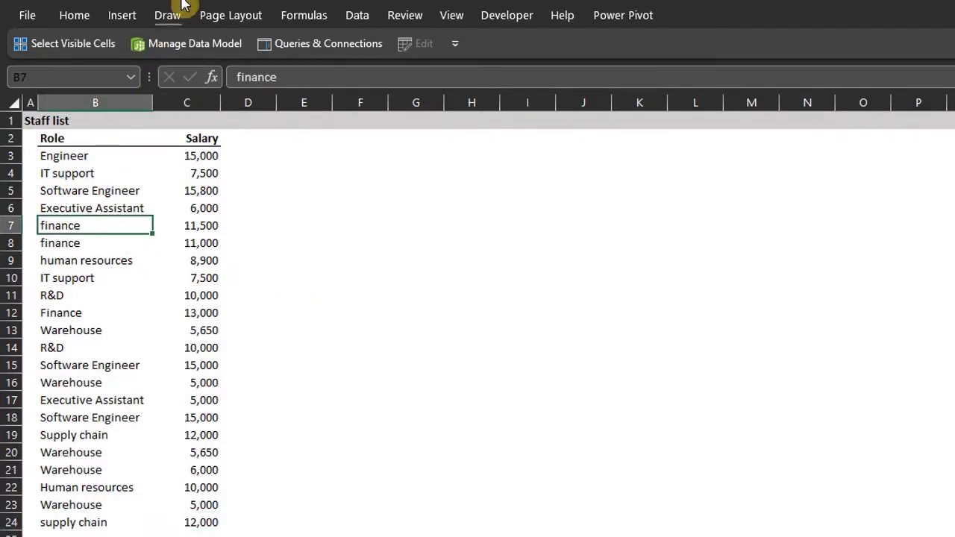
pyautogui.click(122, 15)
pyautogui.click(39, 56)
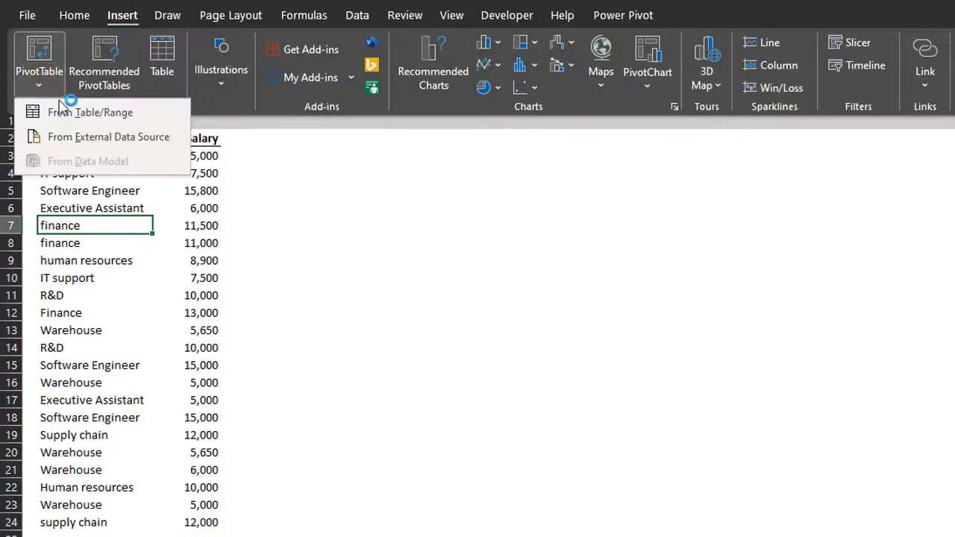
pyautogui.click(89, 112)
pyautogui.moveTo(321, 382); pyautogui.dragTo(459, 165)
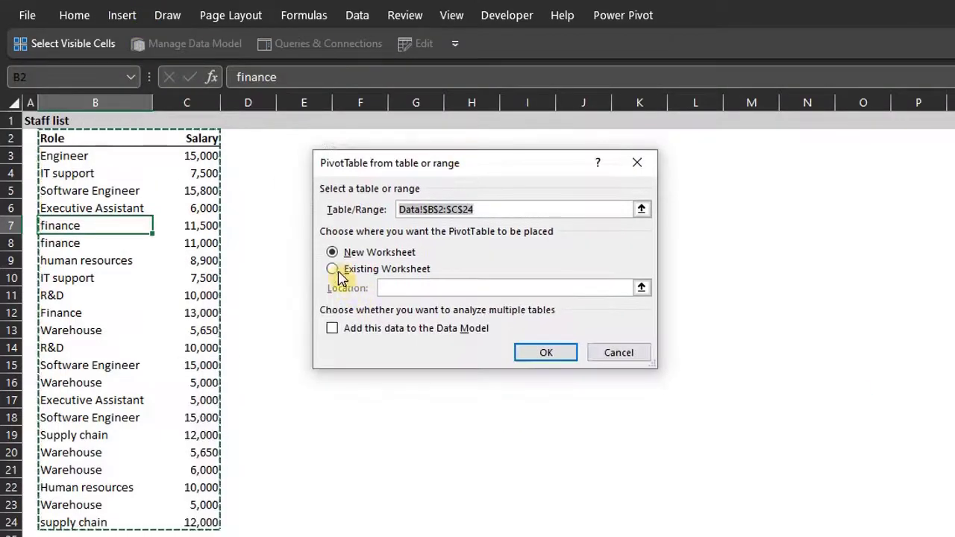
pyautogui.click(332, 269)
pyautogui.click(297, 153)
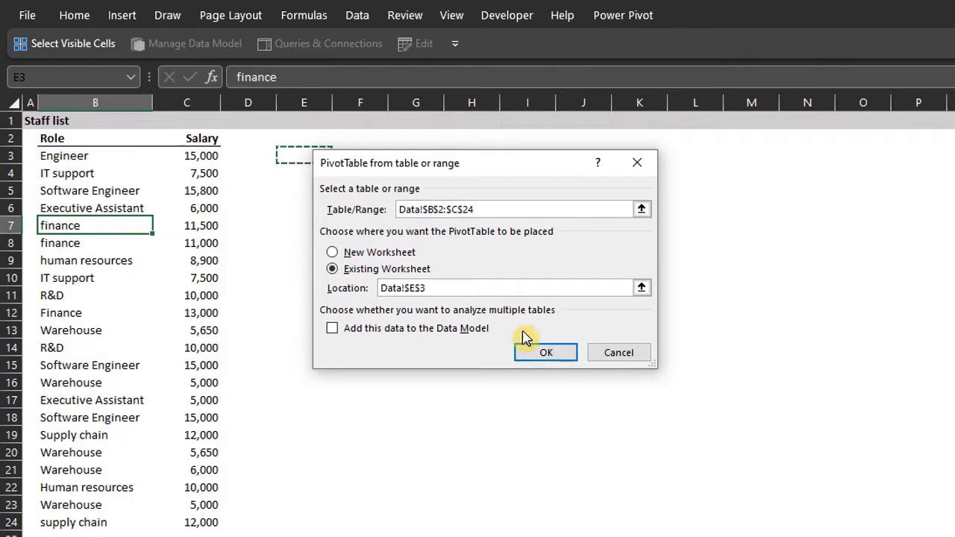
pyautogui.click(539, 354)
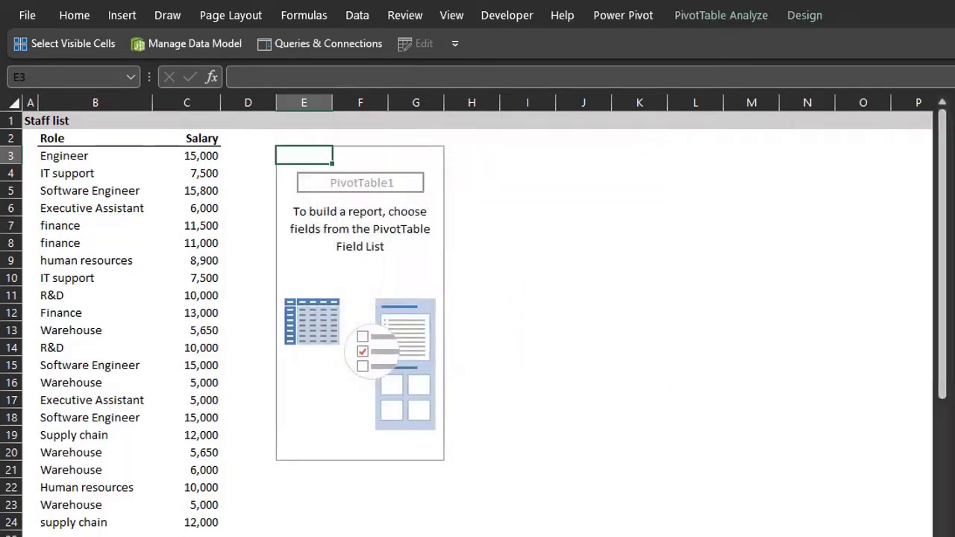
# Put Role in Rows and Salary in Values to show Sum of Salary per role.
pyautogui.moveTo(596, 171); pyautogui.dragTo(561, 155)
pyautogui.moveTo(755, 428); pyautogui.dragTo(858, 531)
pyautogui.moveTo(614, 260); pyautogui.dragTo(716, 382)
pyautogui.moveTo(560, 273); pyautogui.dragTo(749, 452)
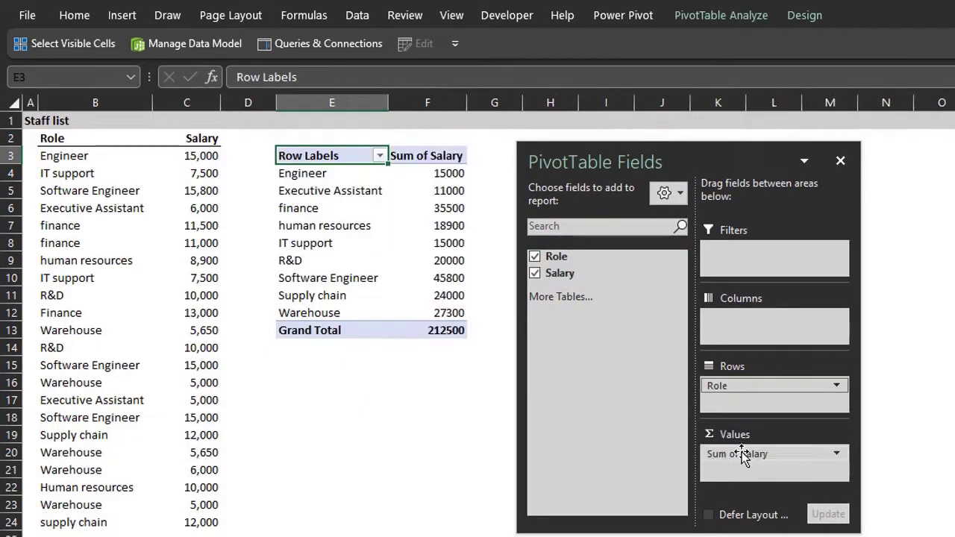
pyautogui.click(841, 161)
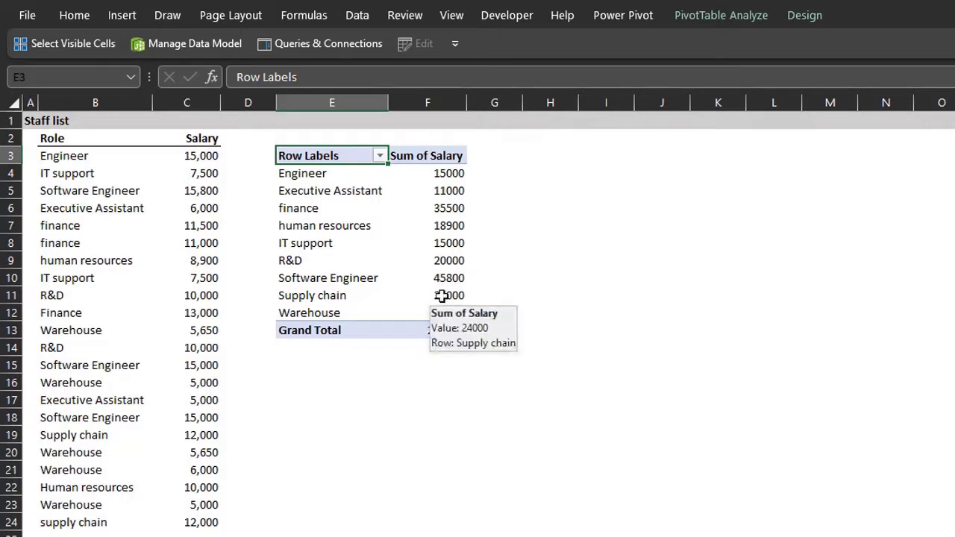
pyautogui.click(464, 155)
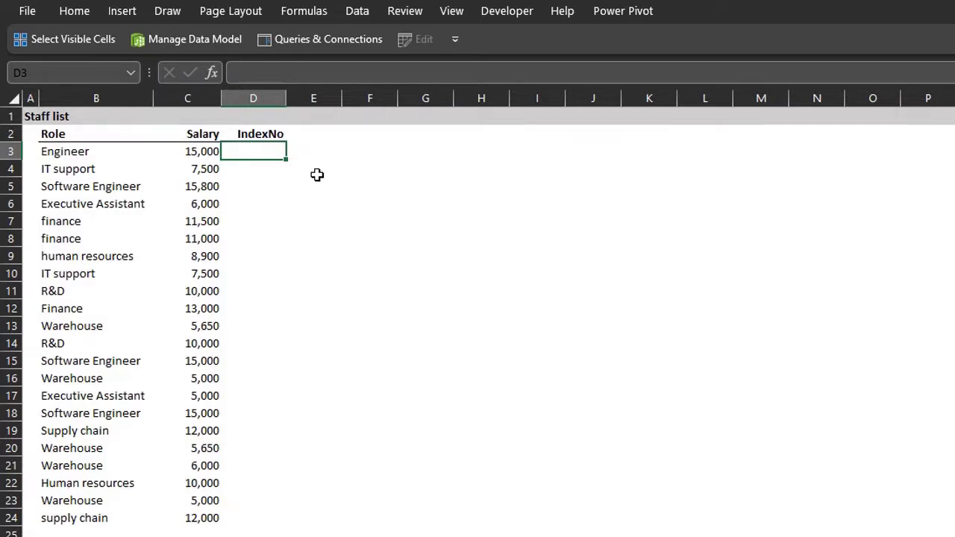
# Start a COUNTIF in D3 with the expanding range $B$3:B3.
pyautogui.write('=')
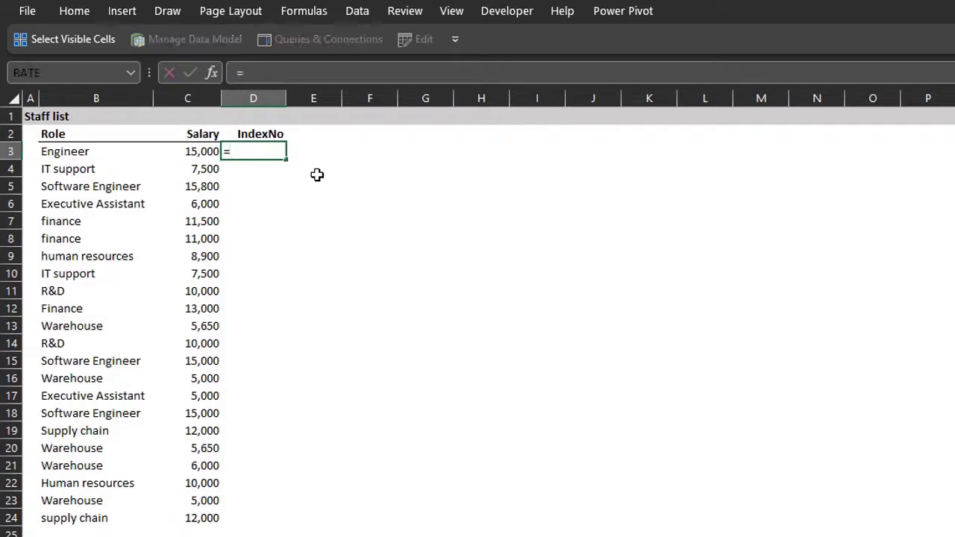
pyautogui.write('count')
pyautogui.press('Down')
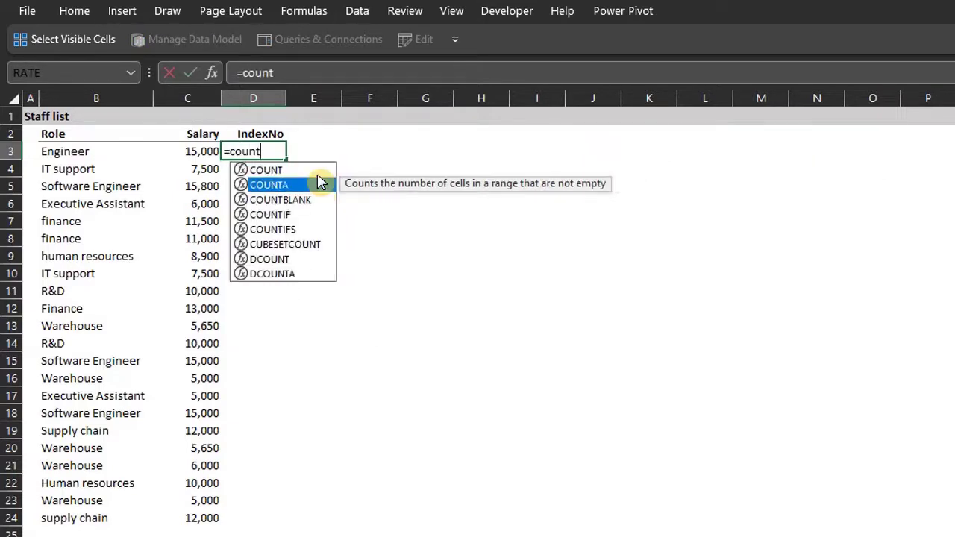
pyautogui.press('Down')
pyautogui.press('Down')
pyautogui.press('Tab')
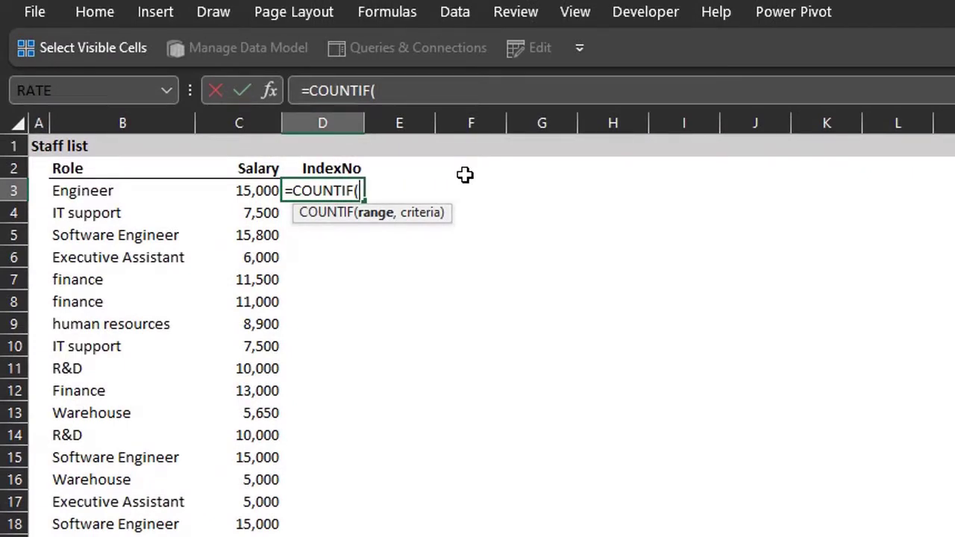
pyautogui.press('Left')
pyautogui.press('Left')
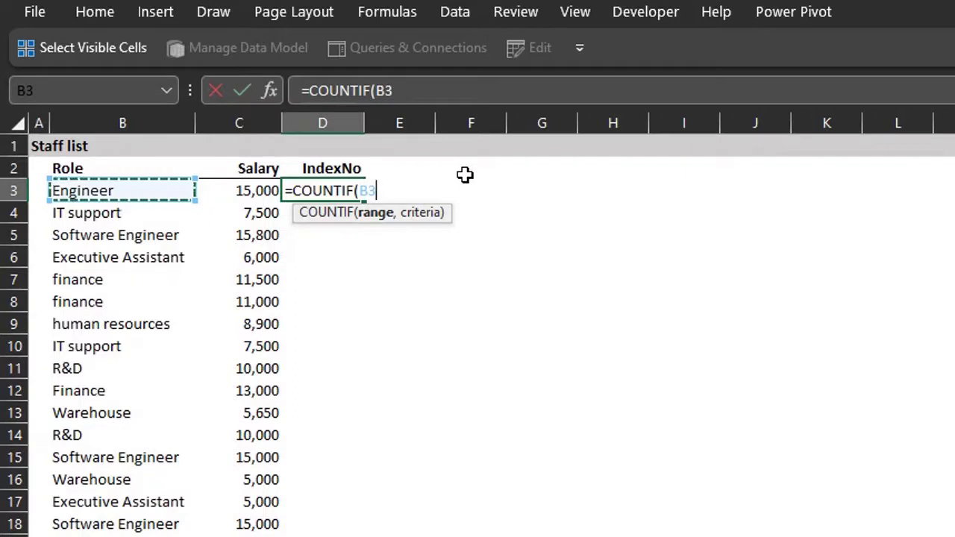
pyautogui.write(':')
pyautogui.press('F2')
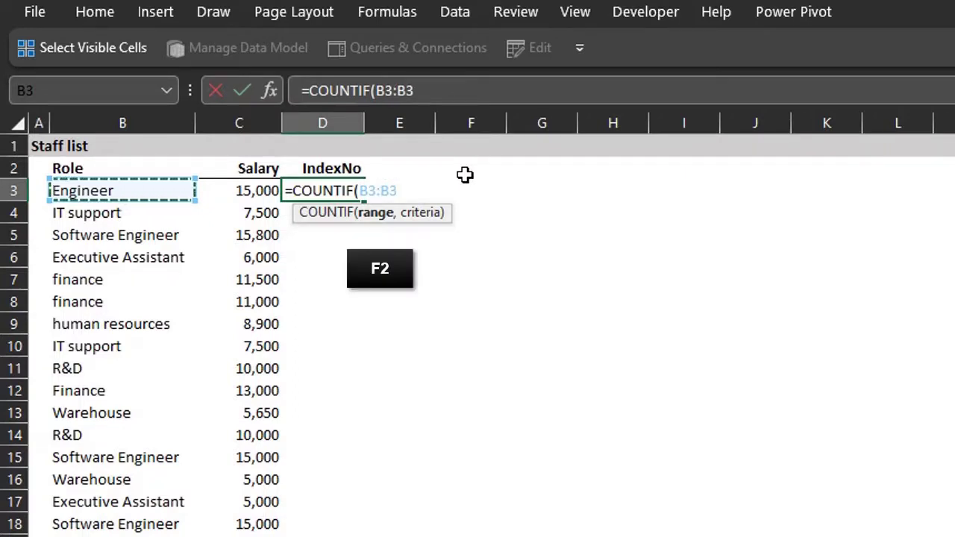
pyautogui.press('F2')
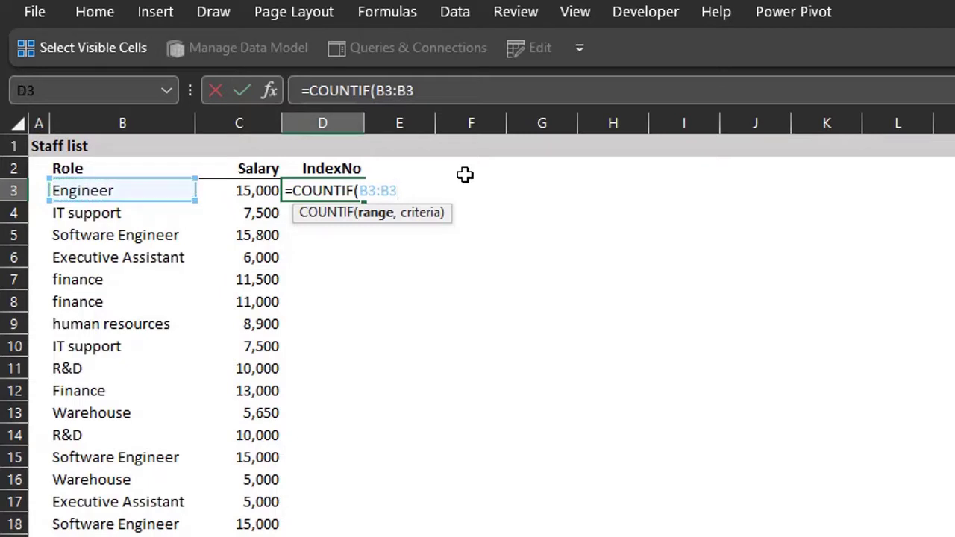
pyautogui.press('F4')
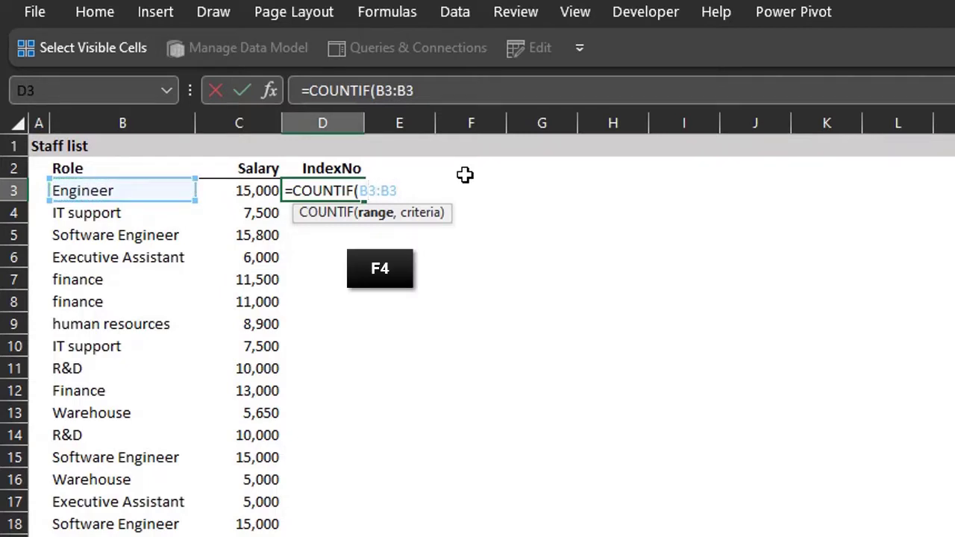
pyautogui.press('F4')
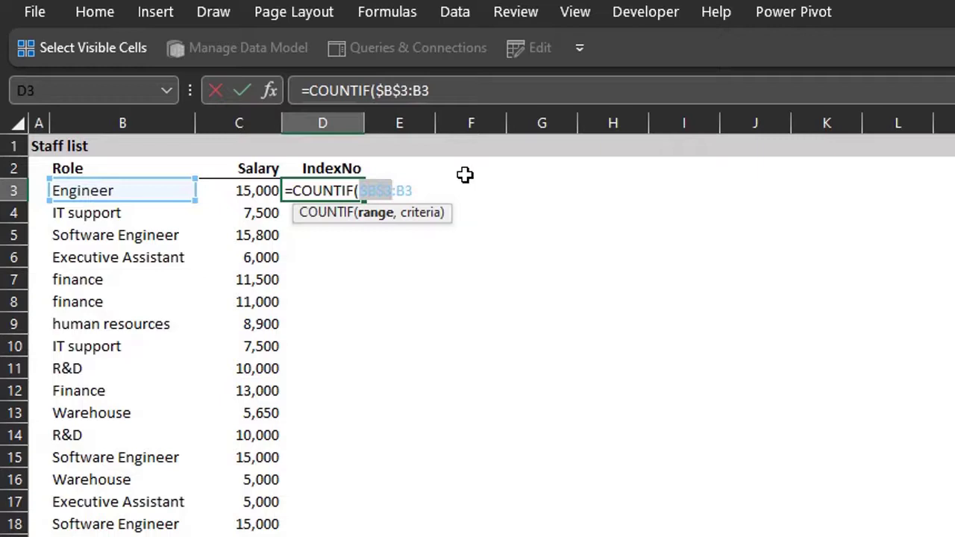
pyautogui.press('Right')
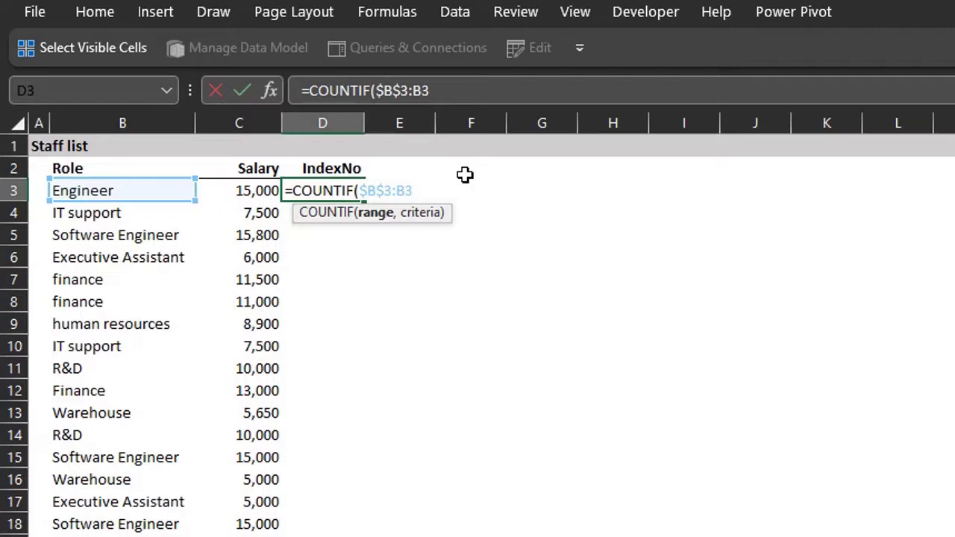
# Add B3 as the criteria, completing =COUNTIF($B$3:B3,B3).
pyautogui.write(',')
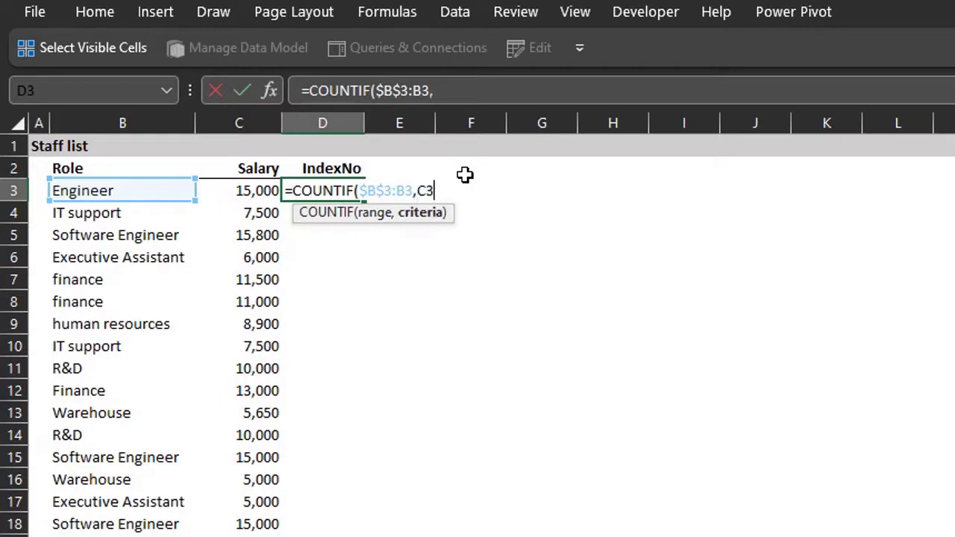
pyautogui.press('Left')
pyautogui.write(')')
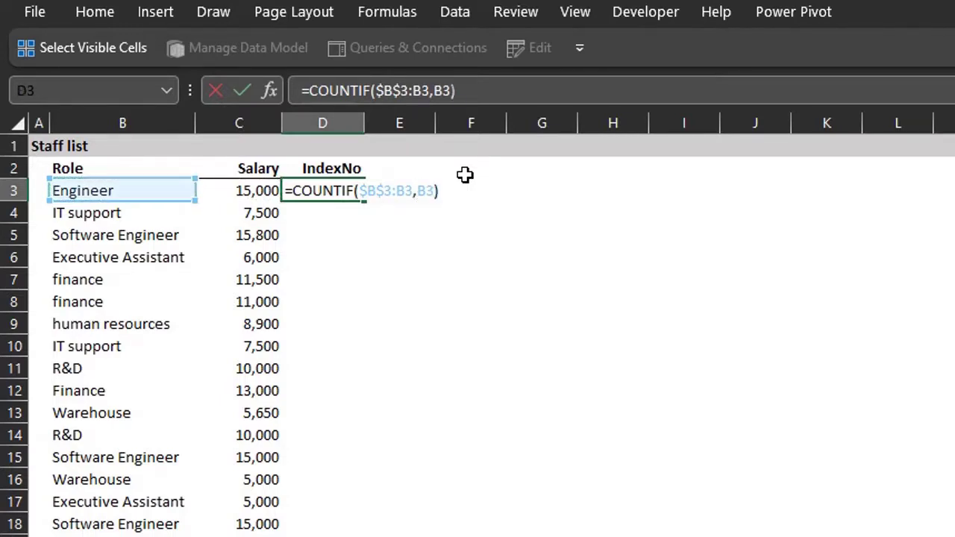
pyautogui.press('Return')
# Fill the IndexNo formula down to D24 and sort the staff list by Role A to Z.
pyautogui.click(335, 190)
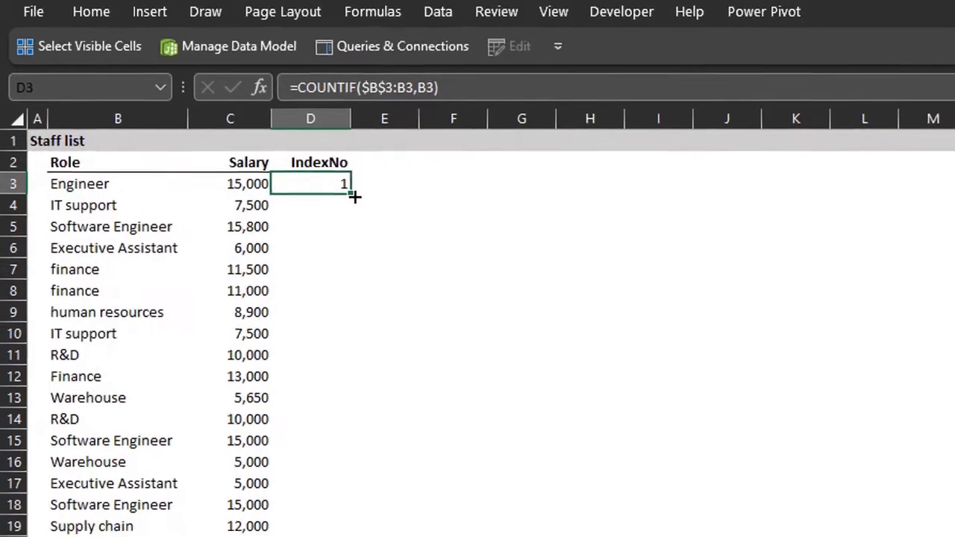
pyautogui.doubleClick(354, 196)
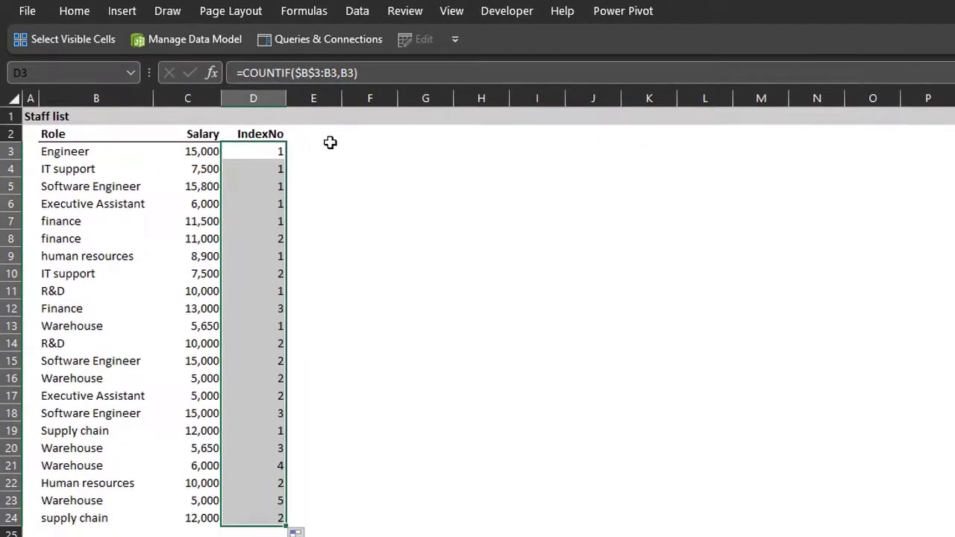
pyautogui.click(94, 151)
pyautogui.rightClick(95, 151)
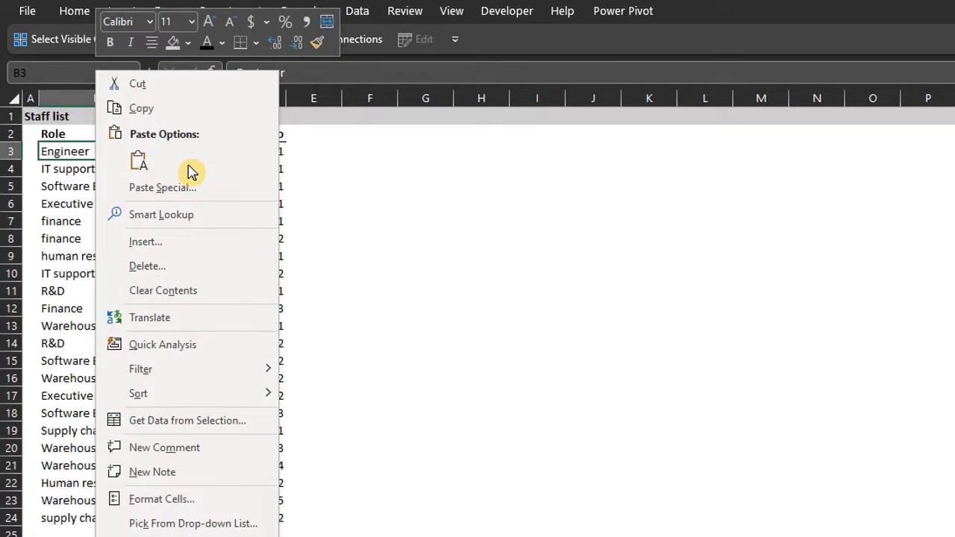
pyautogui.moveTo(270, 397)
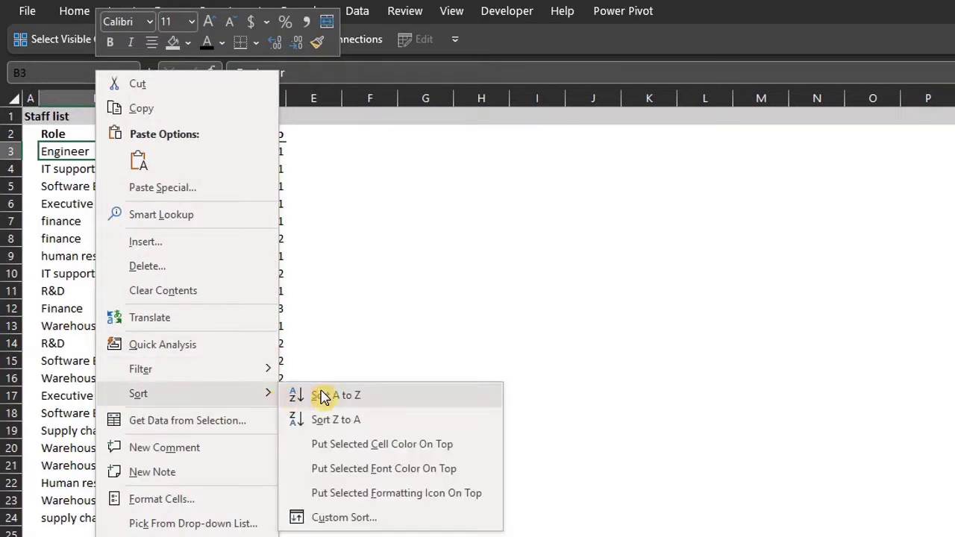
pyautogui.click(376, 395)
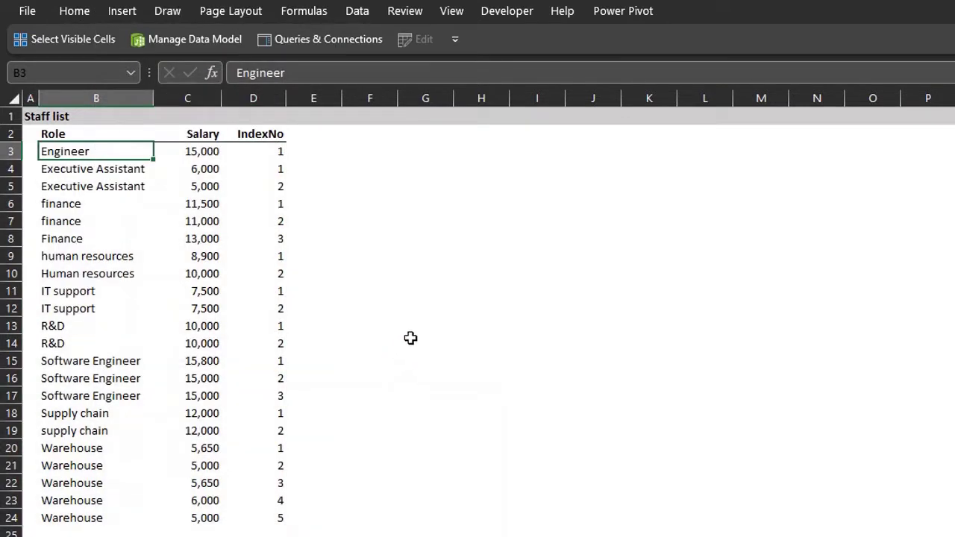
pyautogui.click(360, 344)
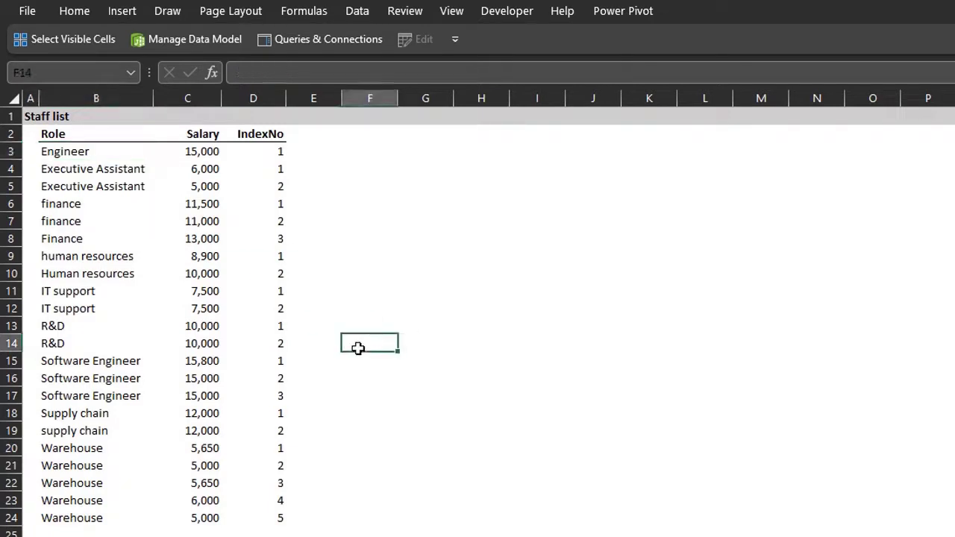
# Create a PivotTable from the staff list on the existing sheet at cell F2.
pyautogui.click(203, 275)
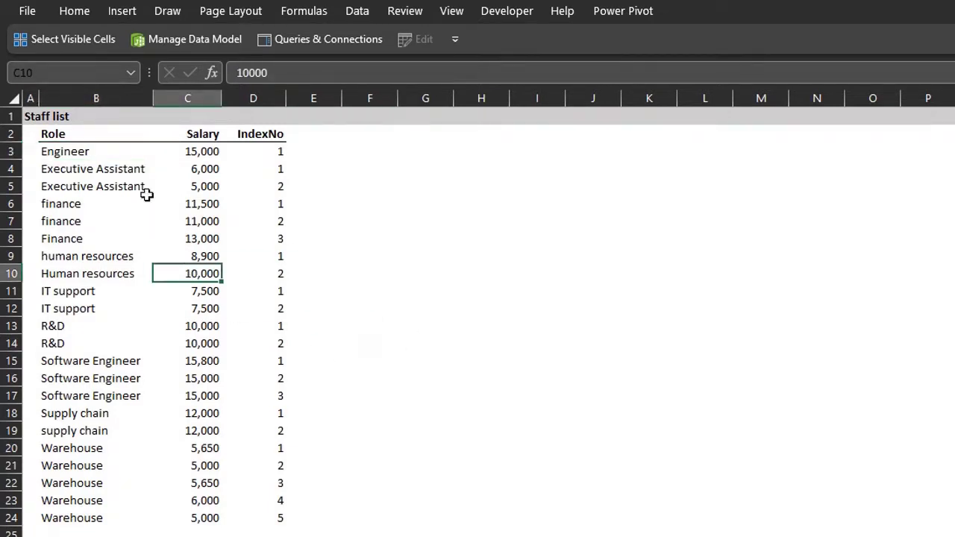
pyautogui.click(121, 11)
pyautogui.click(38, 67)
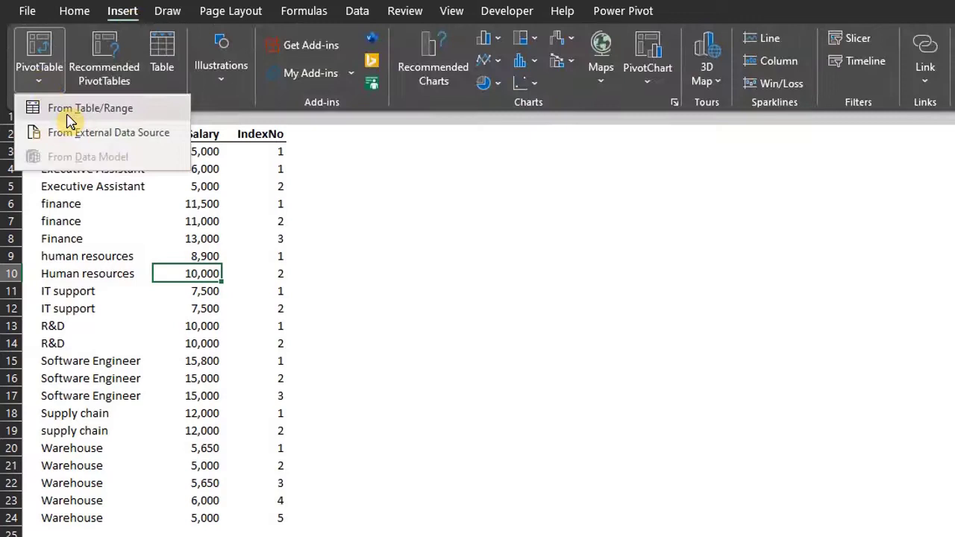
pyautogui.click(67, 109)
pyautogui.click(335, 266)
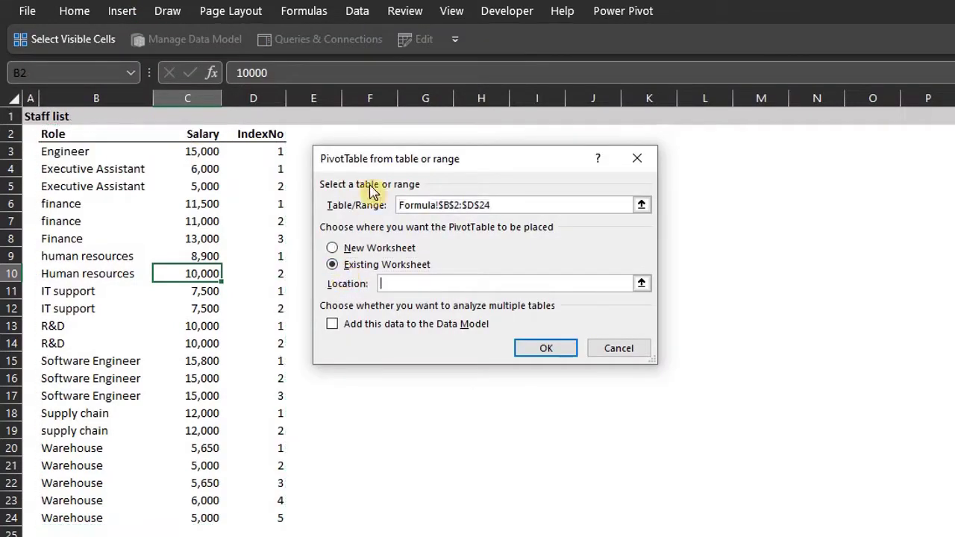
pyautogui.moveTo(406, 158); pyautogui.dragTo(572, 129)
pyautogui.click(371, 152)
pyautogui.click(370, 135)
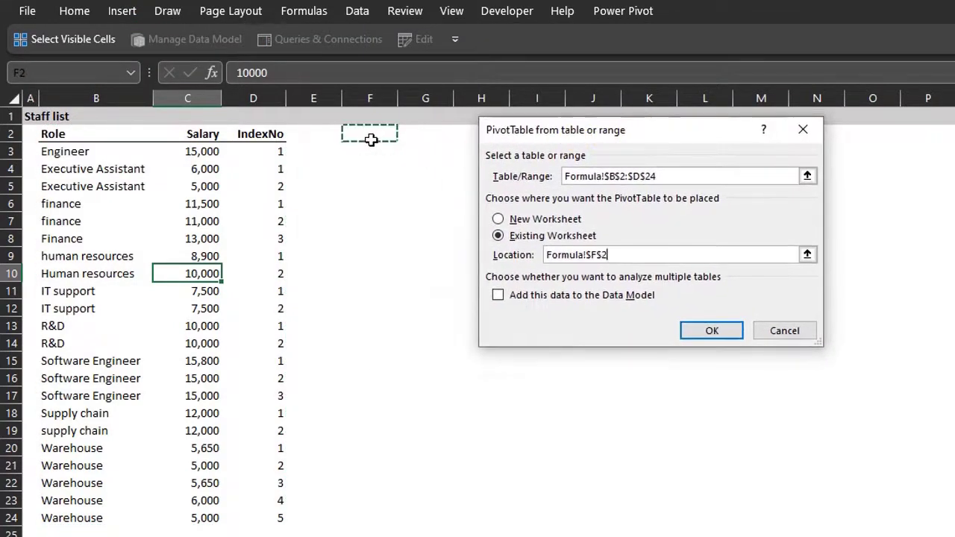
pyautogui.click(710, 331)
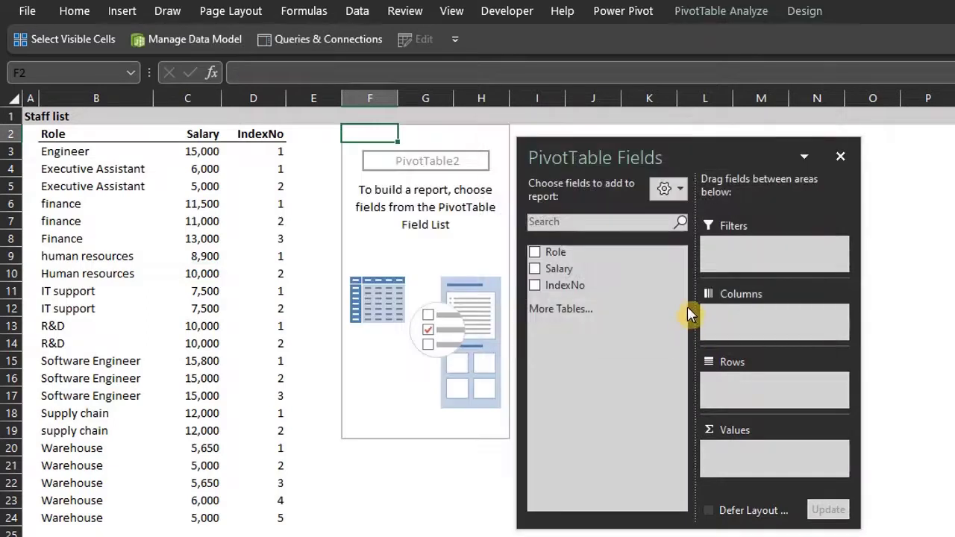
# Add Role then IndexNo to Rows and Salary to Values.
pyautogui.moveTo(553, 254); pyautogui.dragTo(749, 387)
pyautogui.moveTo(565, 285); pyautogui.dragTo(733, 387)
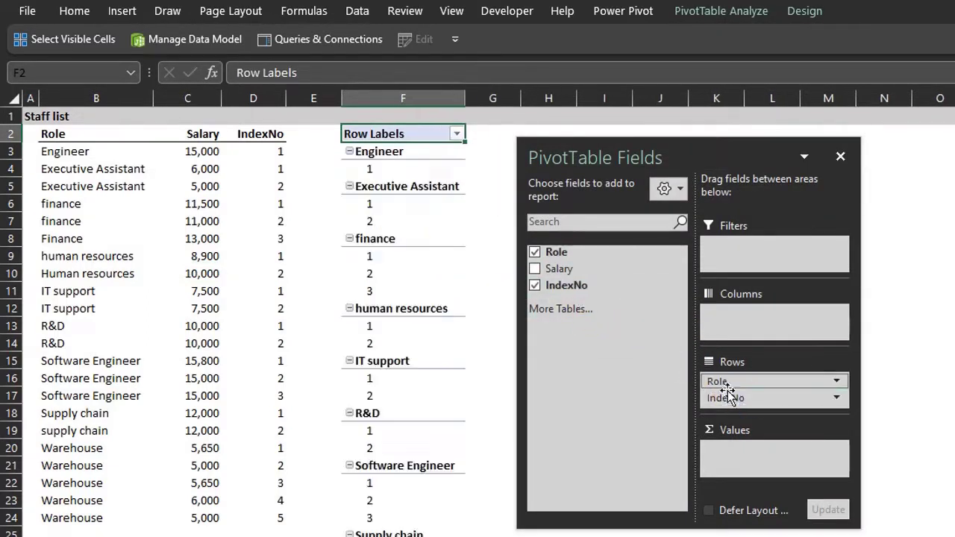
pyautogui.moveTo(559, 269); pyautogui.dragTo(768, 431)
# Switch the PivotTable to Tabular Form and set Subtotals to Do Not Show.
pyautogui.click(840, 156)
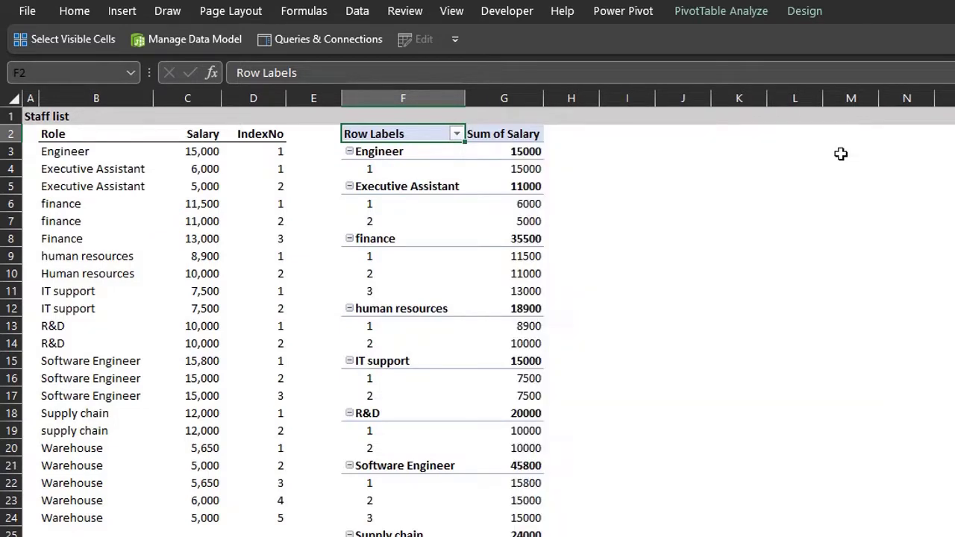
pyautogui.click(804, 10)
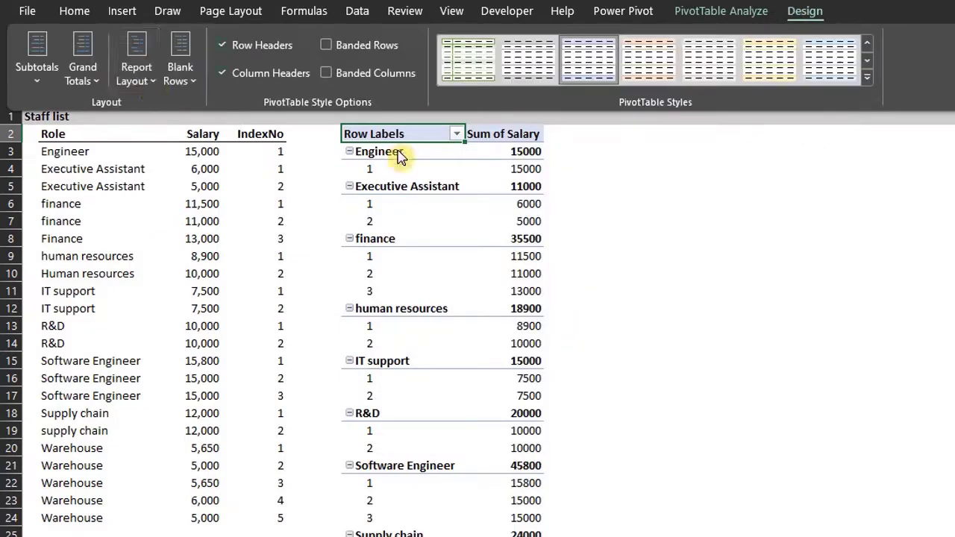
pyautogui.click(152, 84)
pyautogui.click(265, 209)
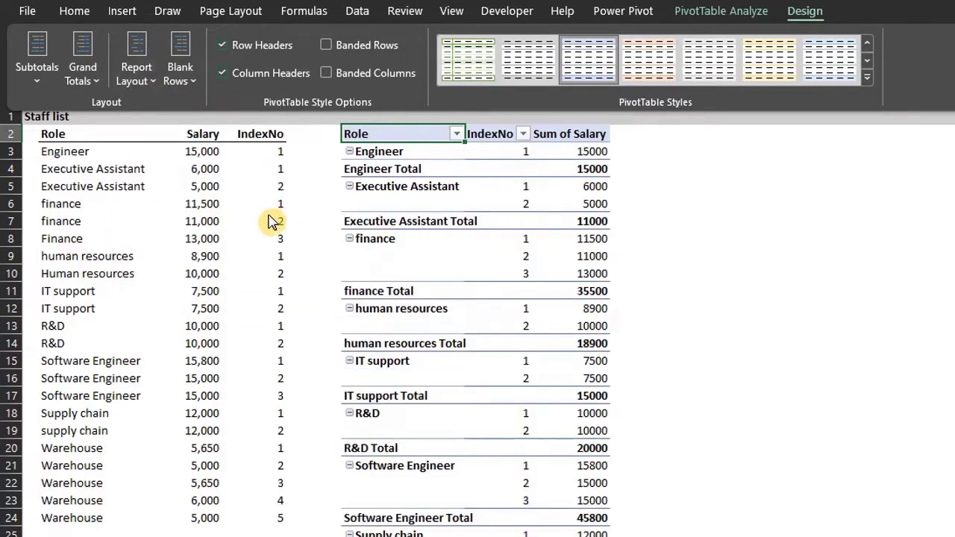
pyautogui.click(42, 83)
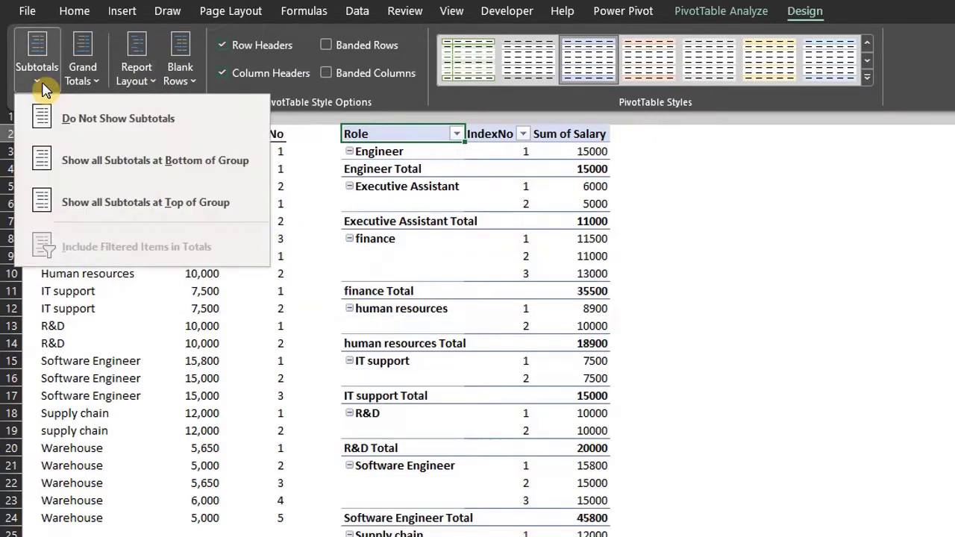
pyautogui.click(85, 134)
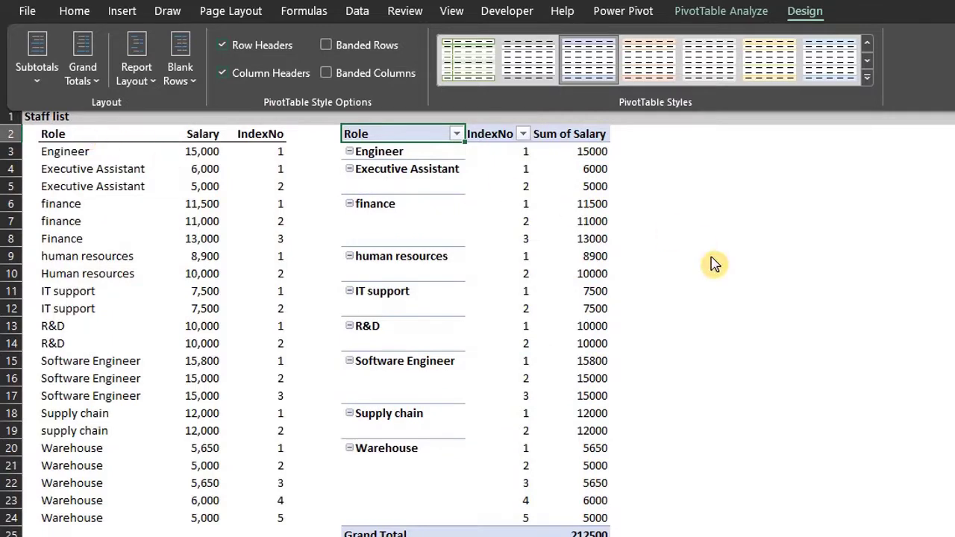
# Collapse the entire Role field, then expand it again to show IndexNo.
pyautogui.click(353, 158)
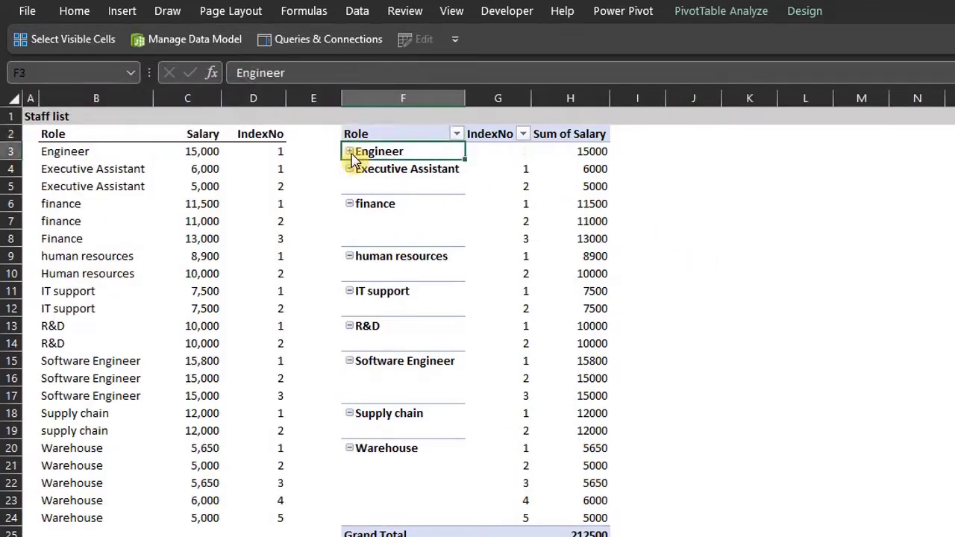
pyautogui.rightClick(353, 158)
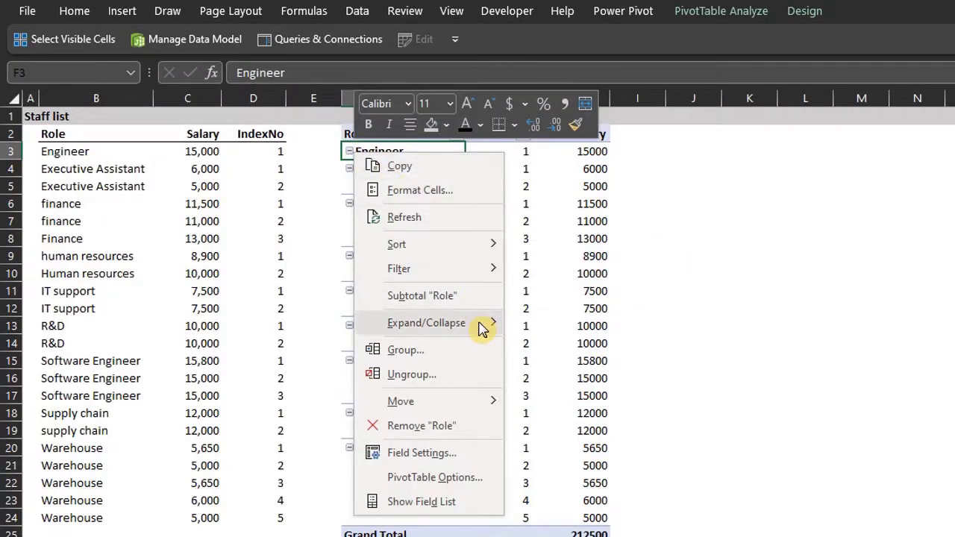
pyautogui.moveTo(482, 323)
pyautogui.click(580, 399)
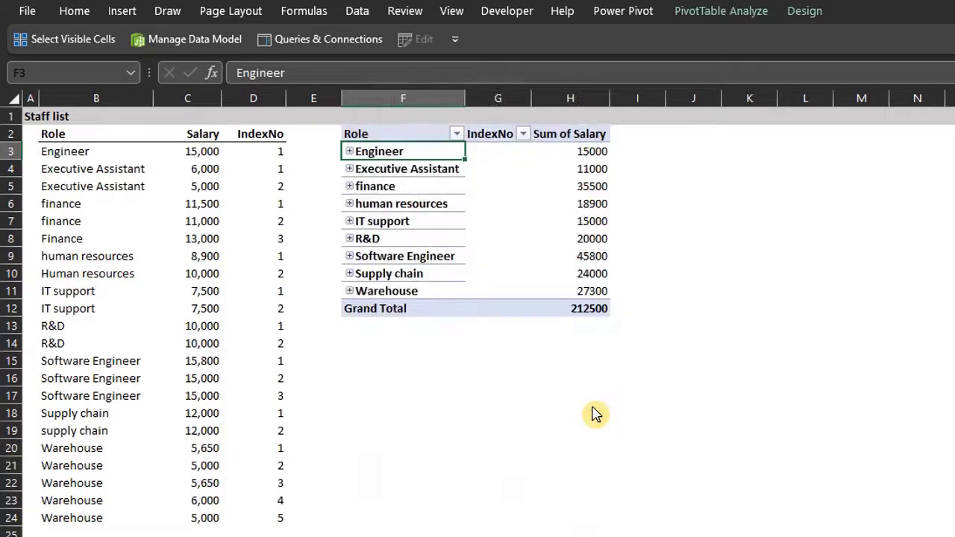
pyautogui.rightClick(382, 151)
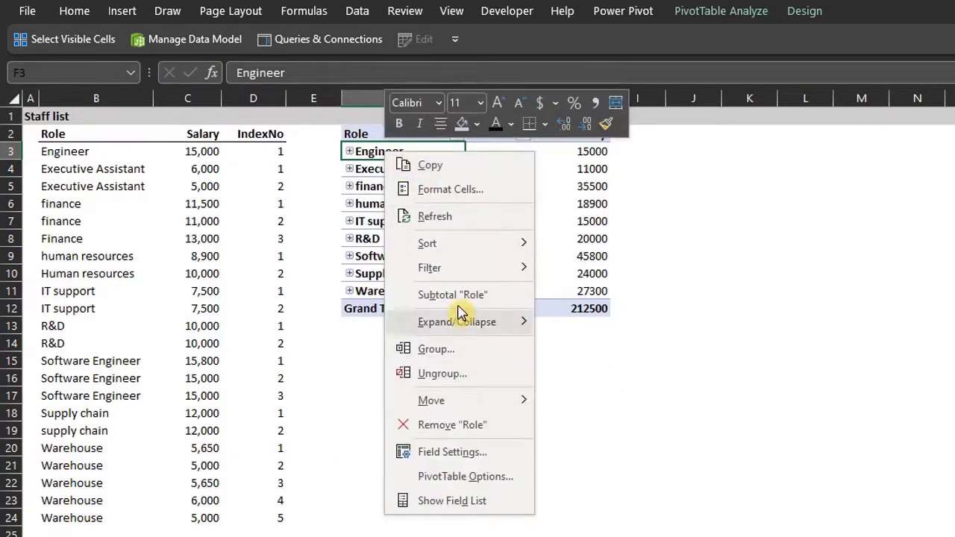
pyautogui.moveTo(498, 328)
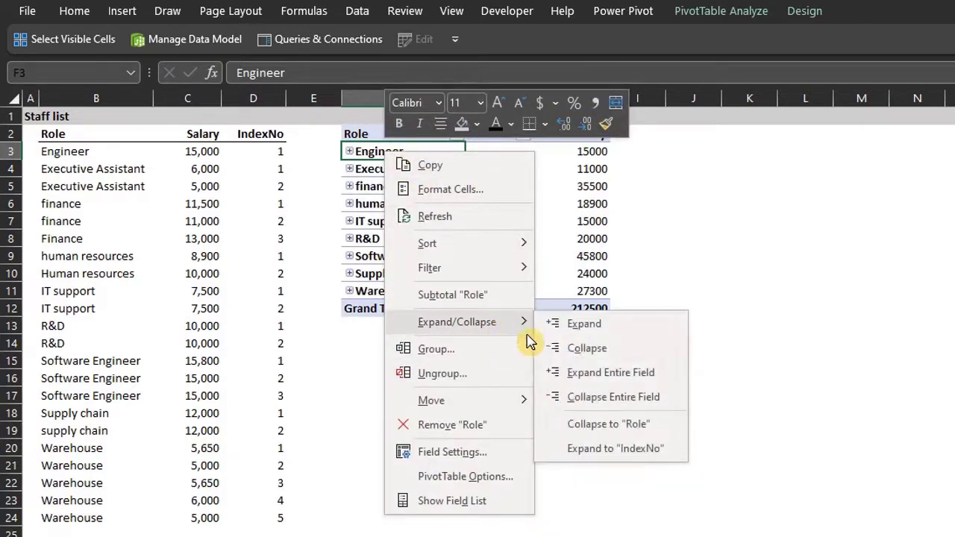
pyautogui.click(594, 373)
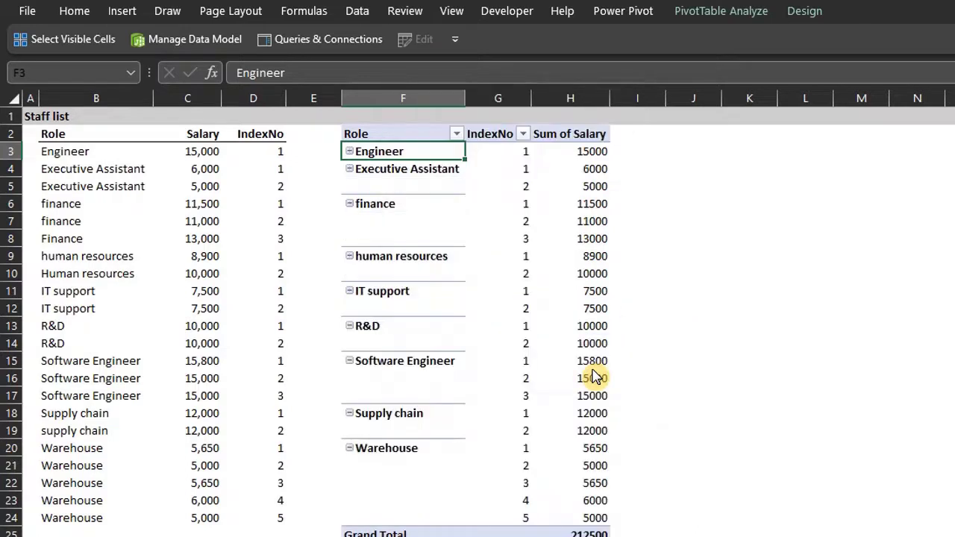
# Collapse the entire Role field again, briefly expanding and re-collapsing Executive Assistant.
pyautogui.rightClick(405, 152)
pyautogui.moveTo(523, 324)
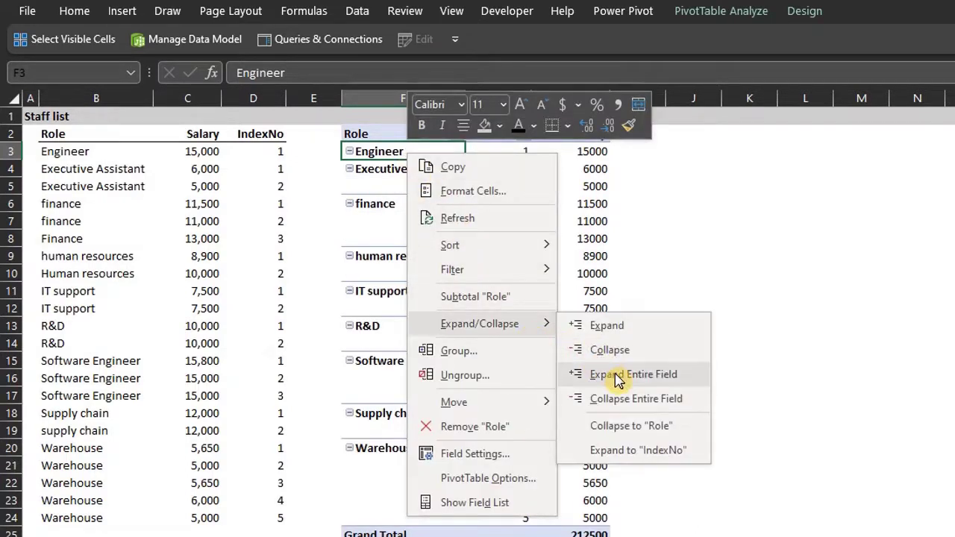
pyautogui.click(589, 398)
pyautogui.click(349, 169)
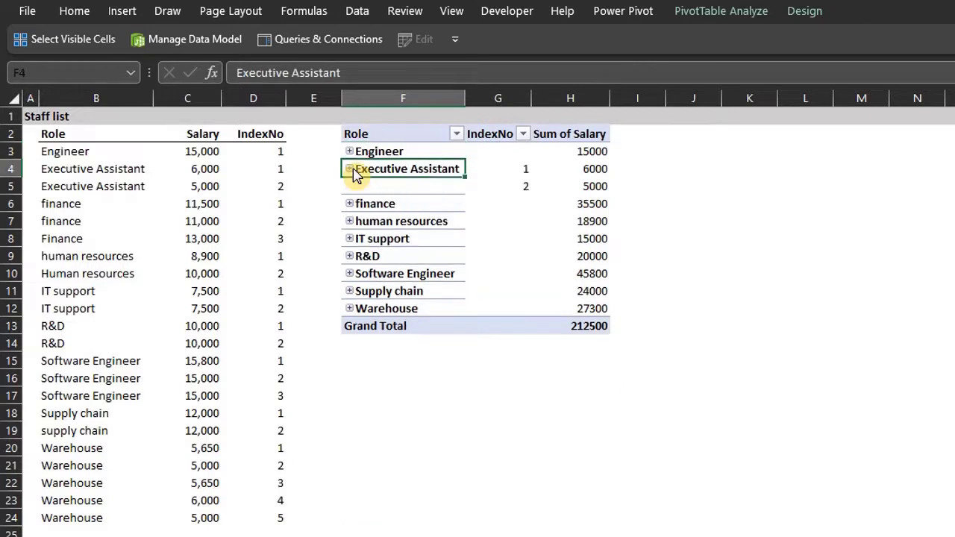
pyautogui.click(350, 170)
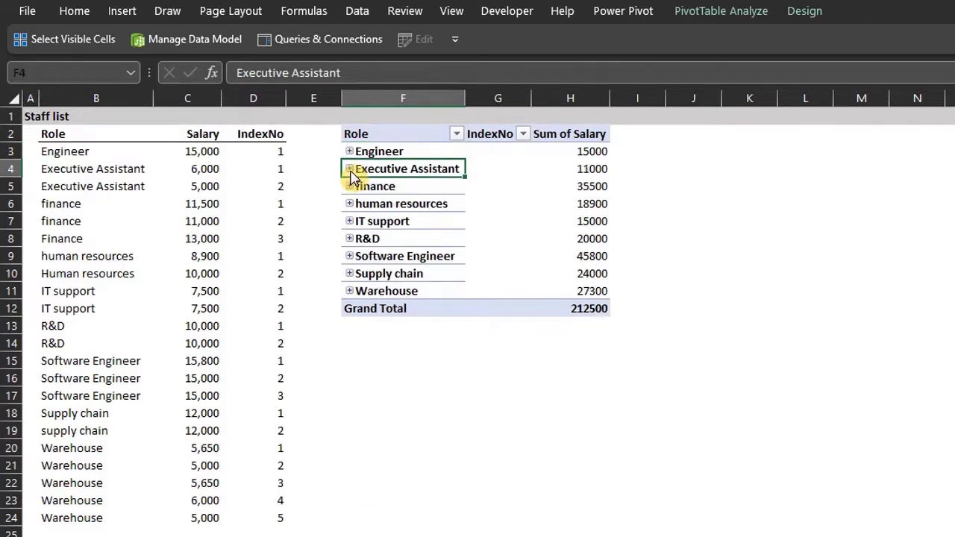
pyautogui.press('Up')
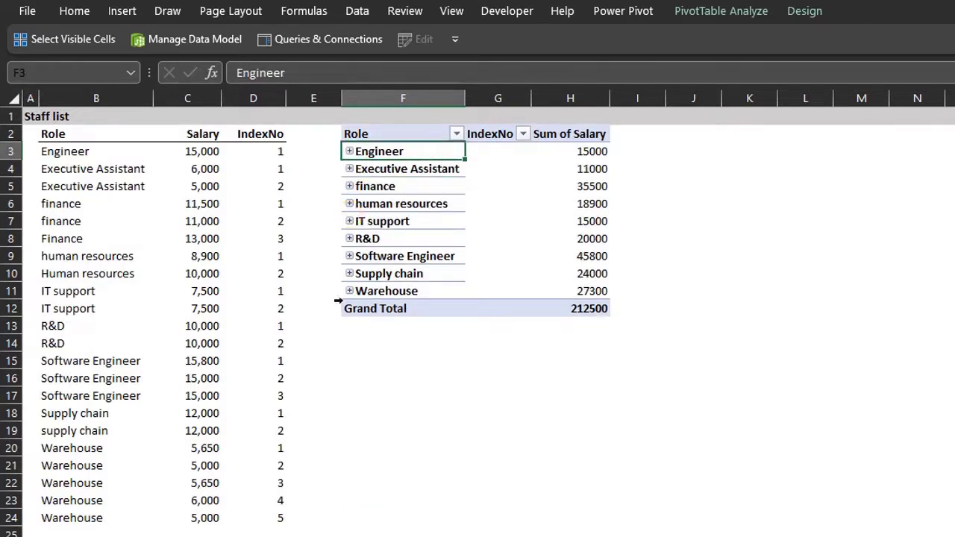
# Toggle the Warehouse group, then load the staff data range into Power Query.
pyautogui.click(349, 291)
pyautogui.click(349, 291)
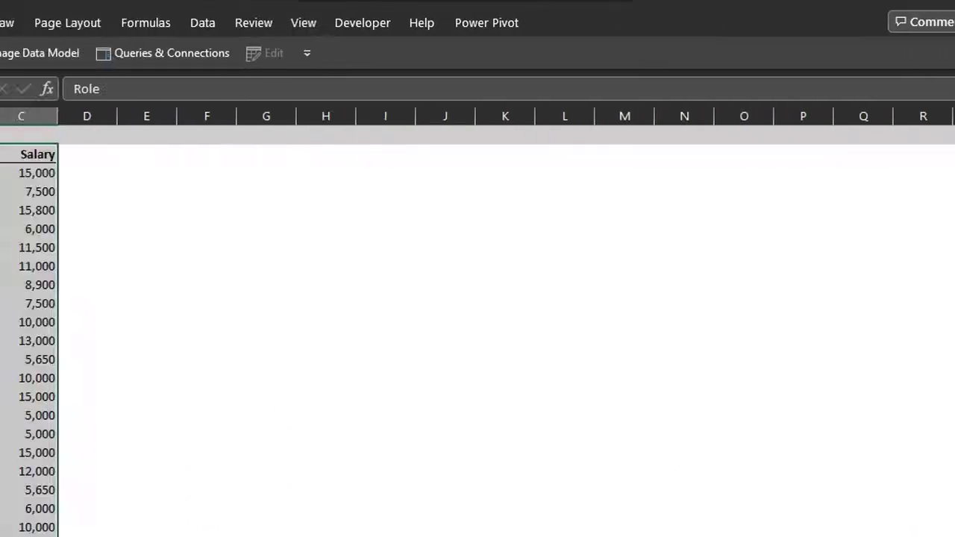
pyautogui.rightClick(134, 331)
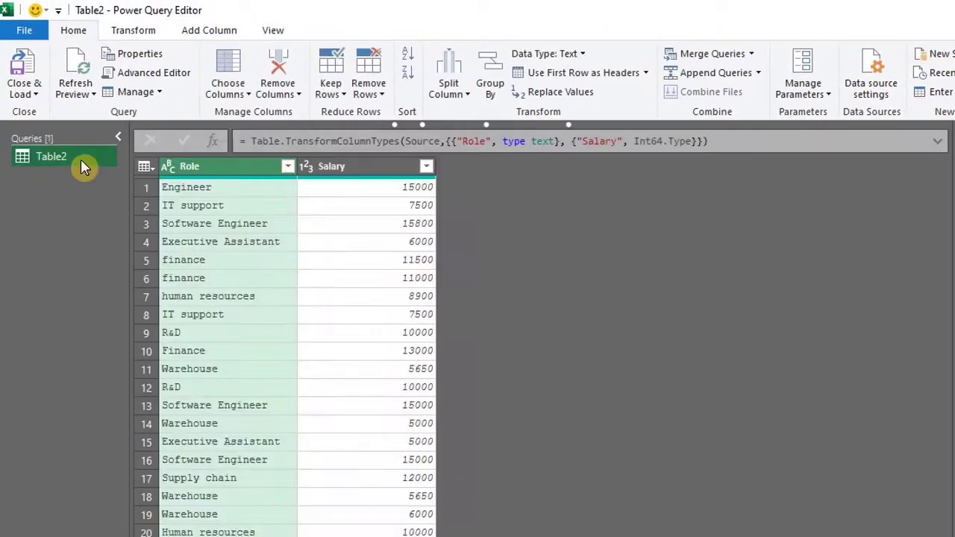
# Rename the Table2 query to Index.
pyautogui.doubleClick(77, 156)
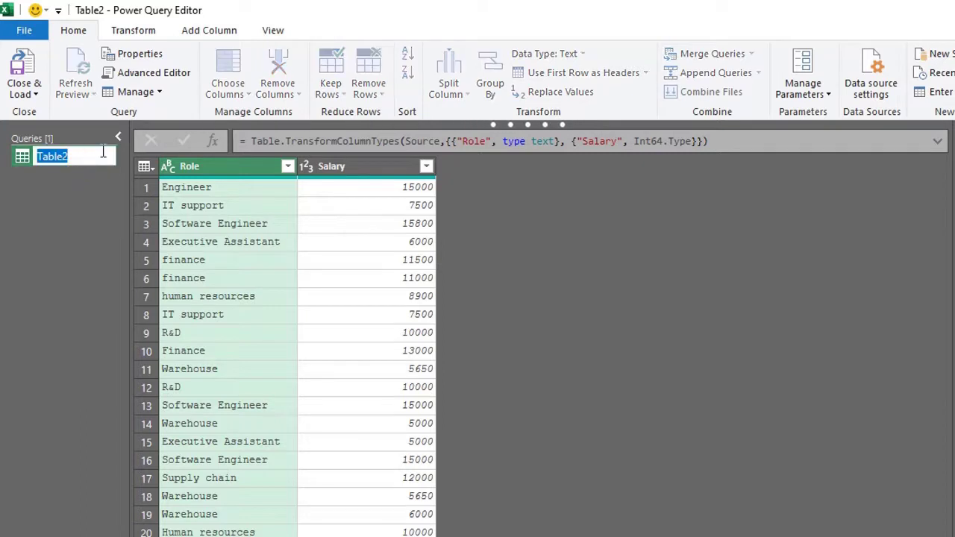
pyautogui.write('Index')
pyautogui.press('Return')
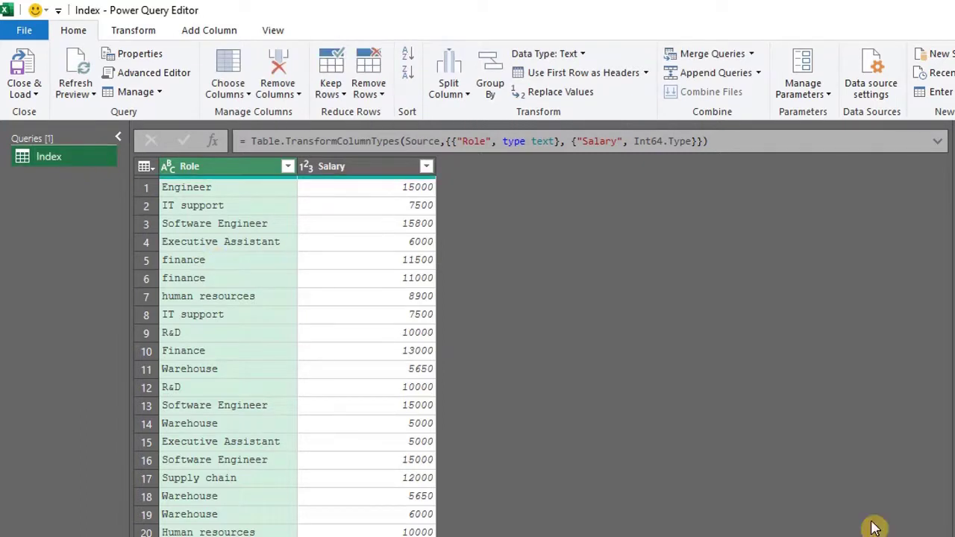
pyautogui.rightClick(243, 171)
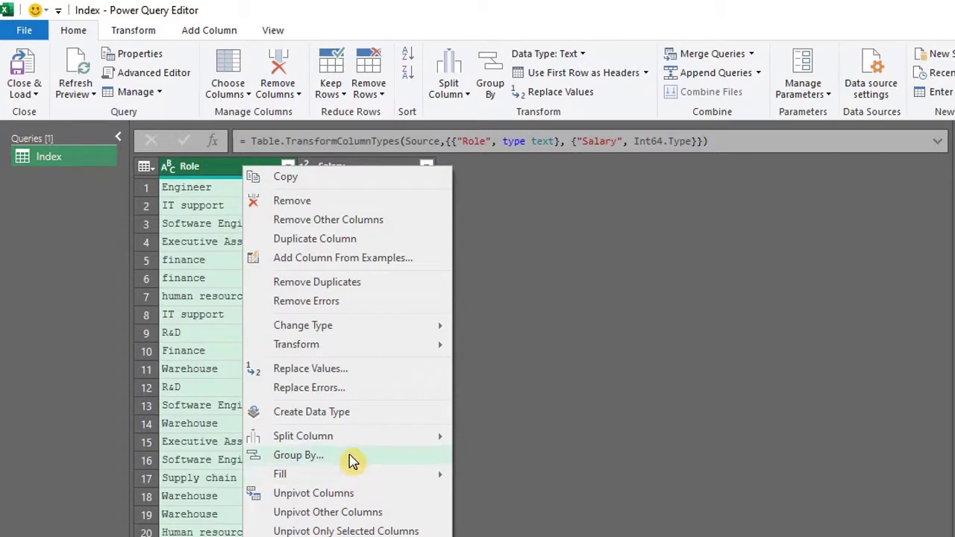
pyautogui.click(144, 32)
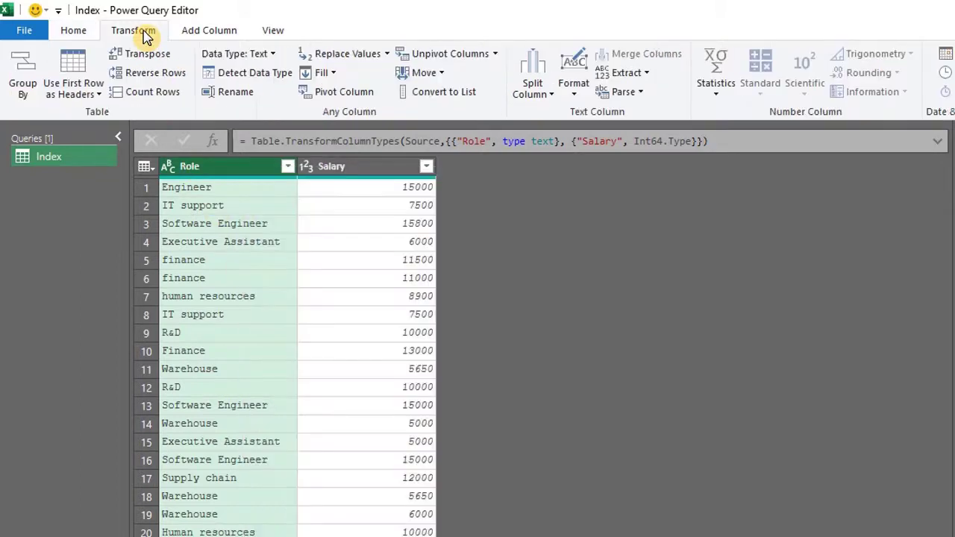
pyautogui.click(36, 96)
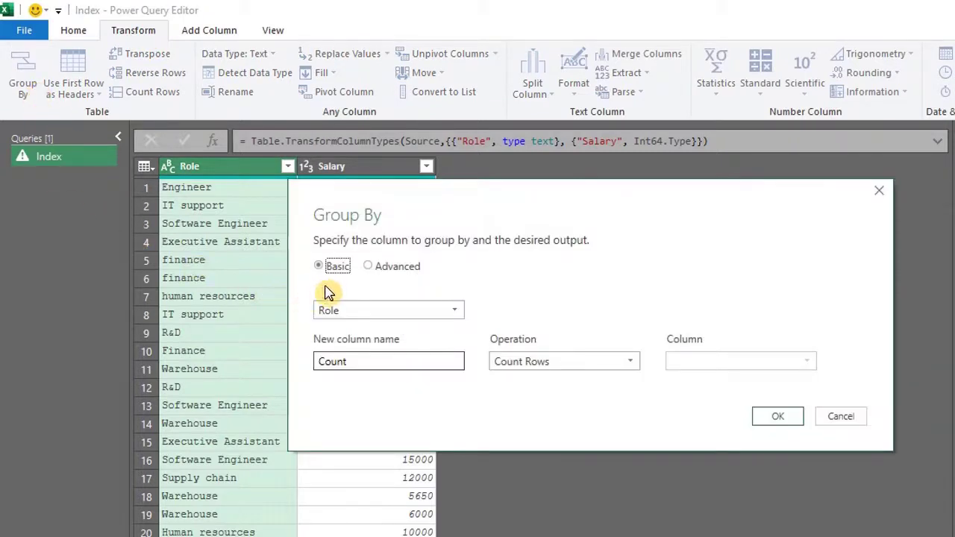
pyautogui.click(454, 313)
pyautogui.click(454, 313)
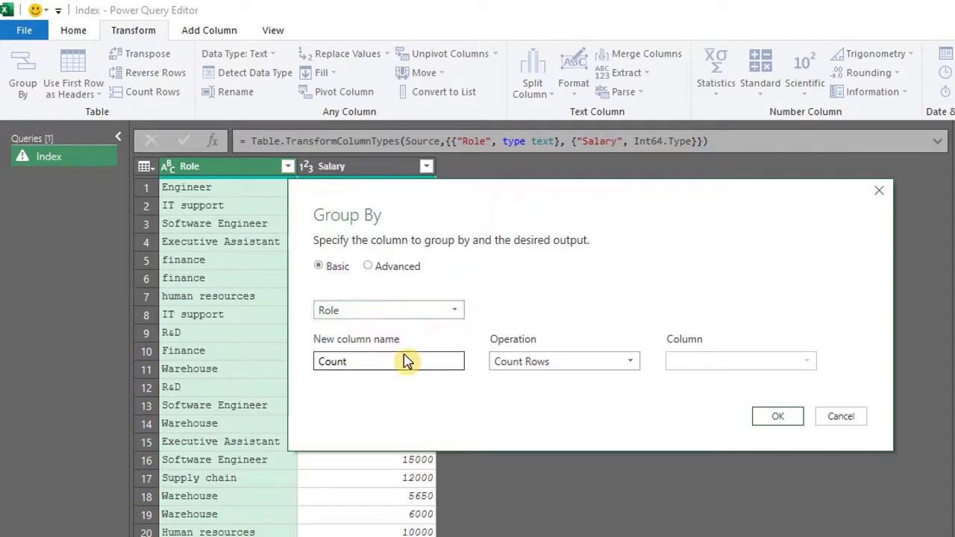
pyautogui.moveTo(366, 363); pyautogui.dragTo(277, 362)
pyautogui.write('Group')
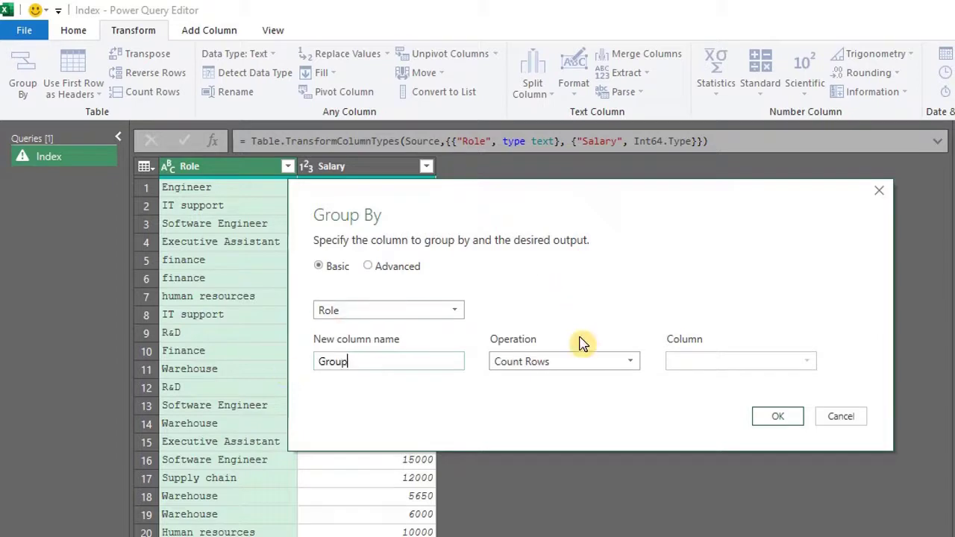
pyautogui.click(599, 361)
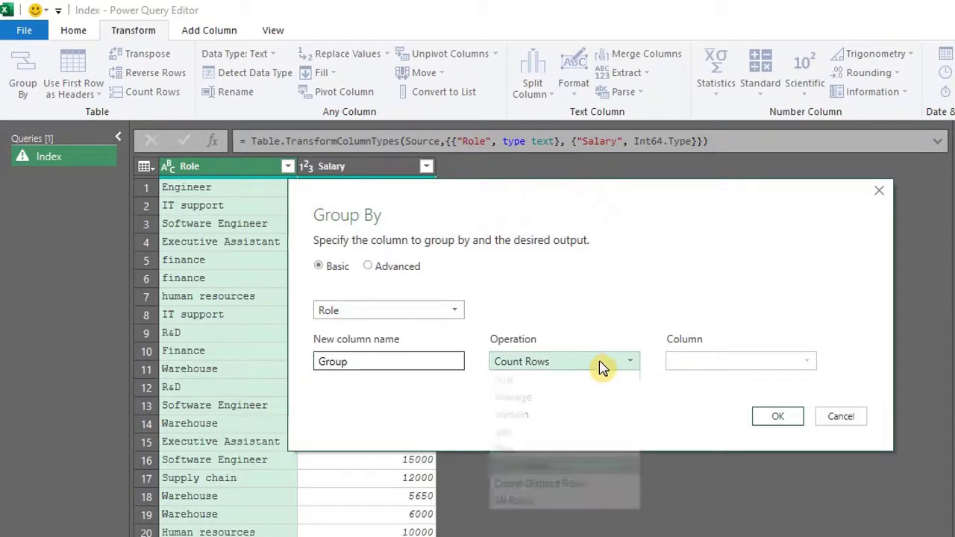
pyautogui.click(586, 501)
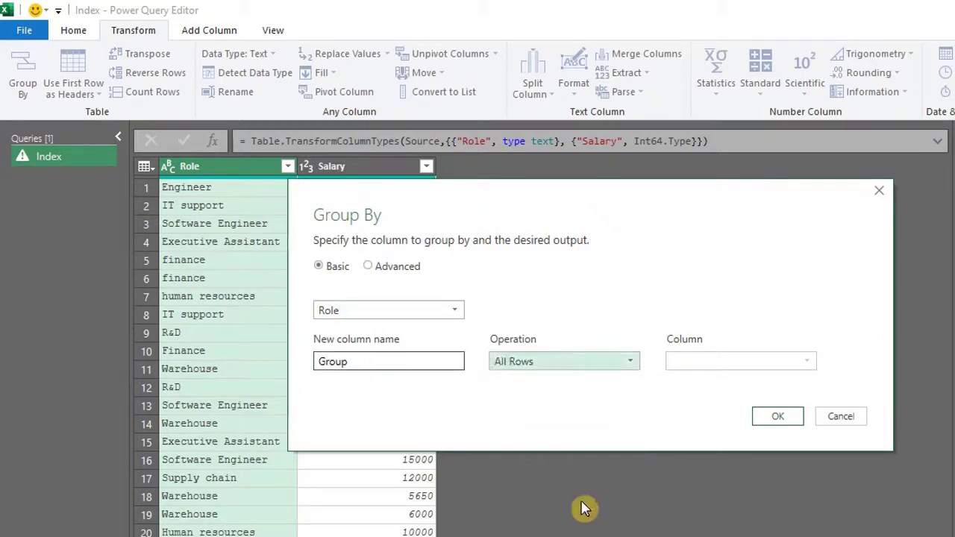
pyautogui.click(778, 420)
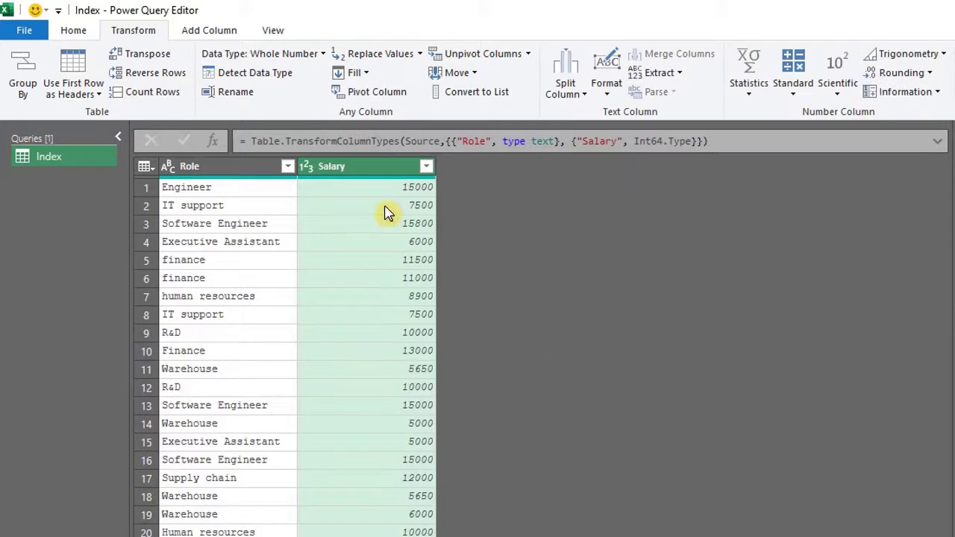
# Apply Capitalize Each Word to the Role column so finance becomes Finance.
pyautogui.click(243, 179)
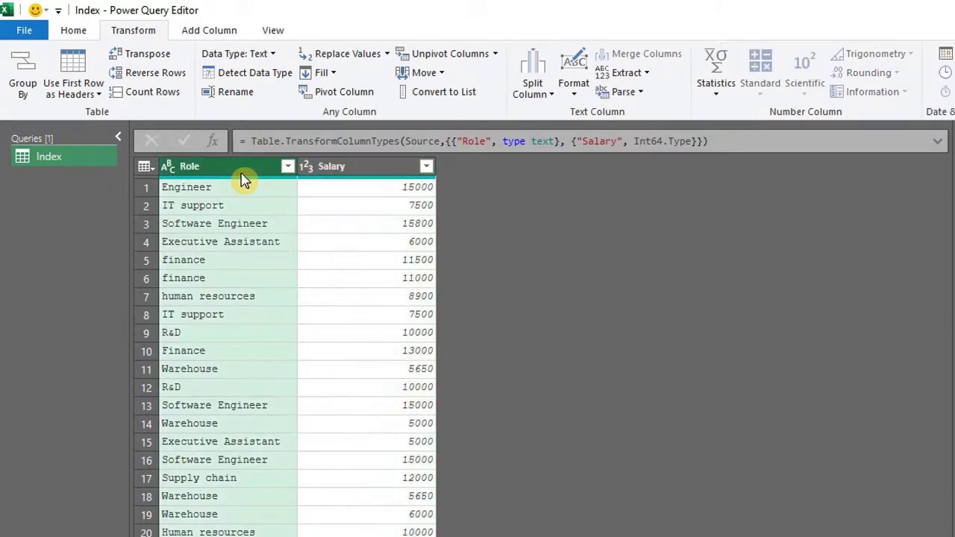
pyautogui.rightClick(243, 179)
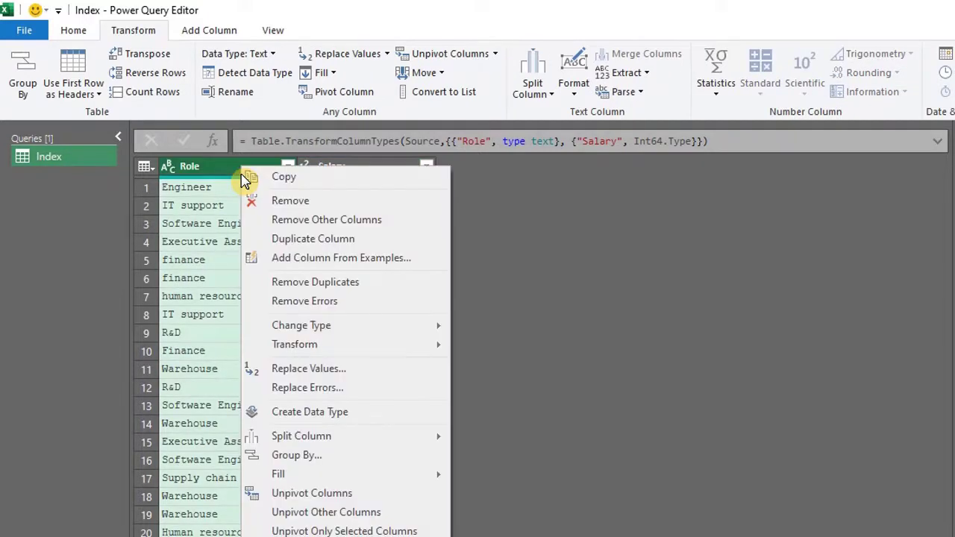
pyautogui.moveTo(370, 354)
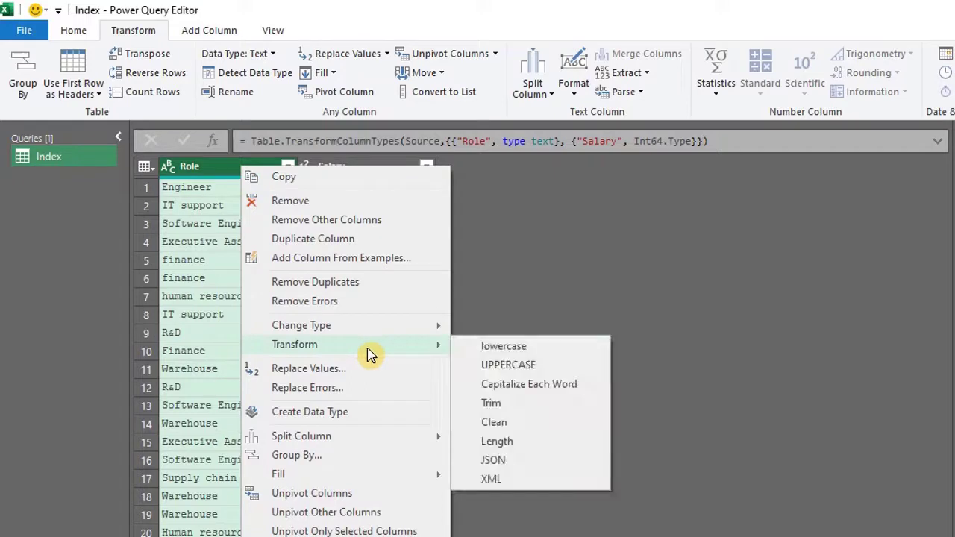
pyautogui.click(572, 386)
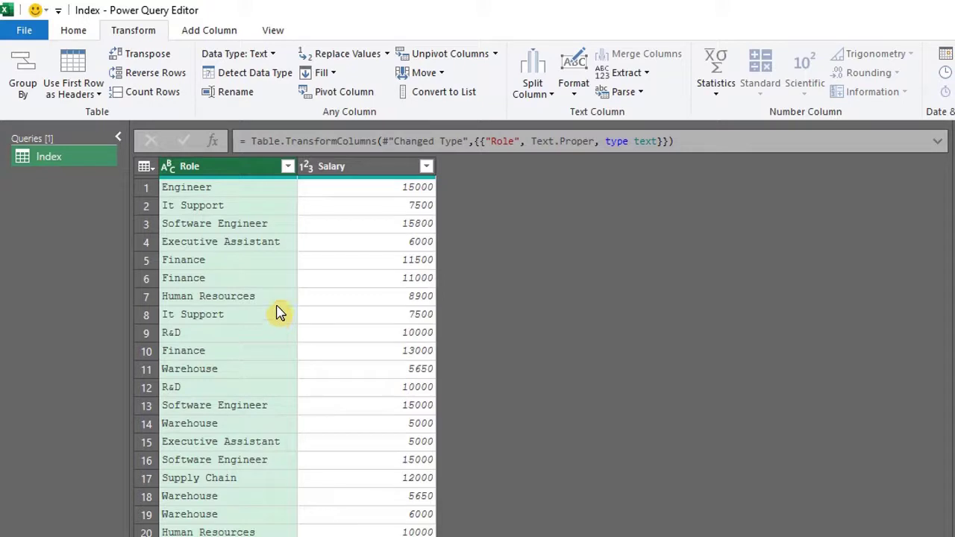
# Group by Role into a new Group column using the All Rows operation.
pyautogui.click(39, 85)
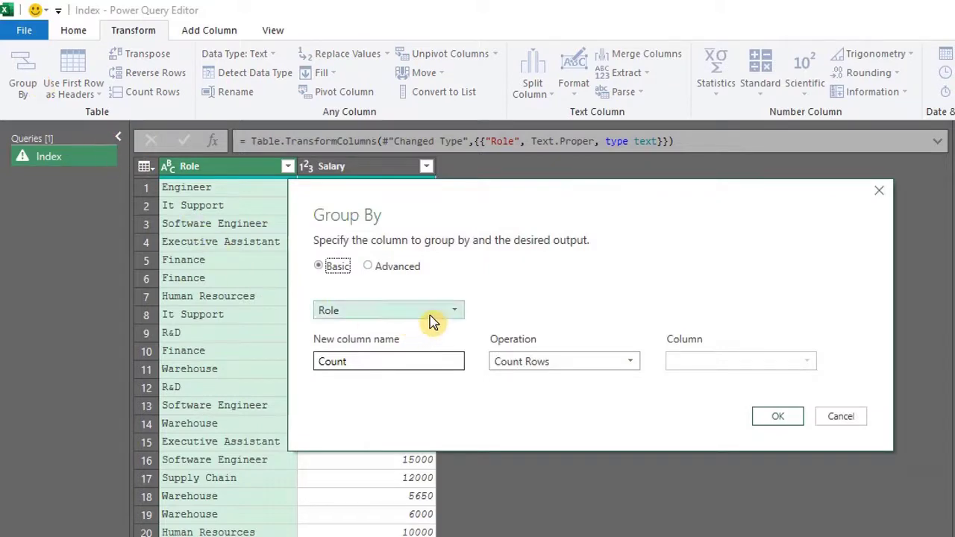
pyautogui.moveTo(320, 361); pyautogui.dragTo(347, 361)
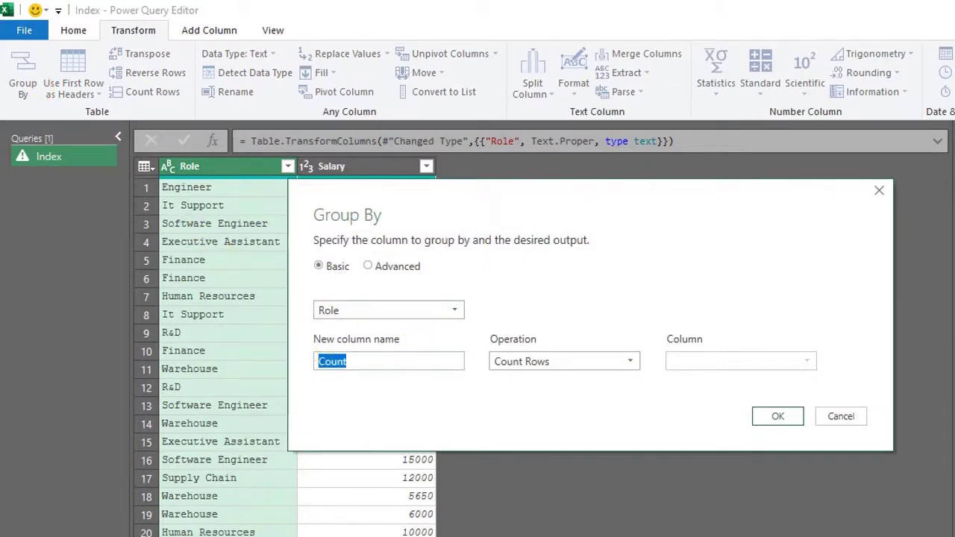
pyautogui.write('Group')
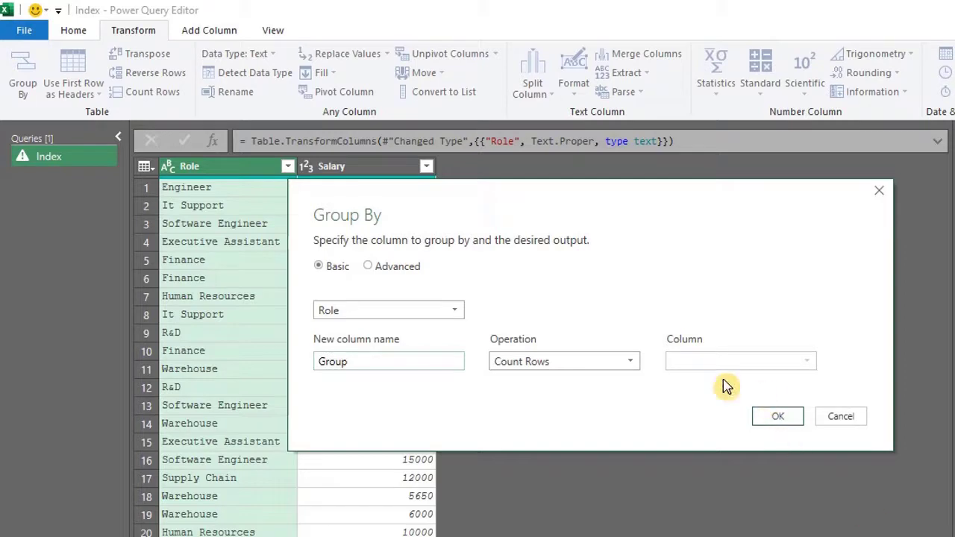
pyautogui.click(637, 364)
pyautogui.click(589, 503)
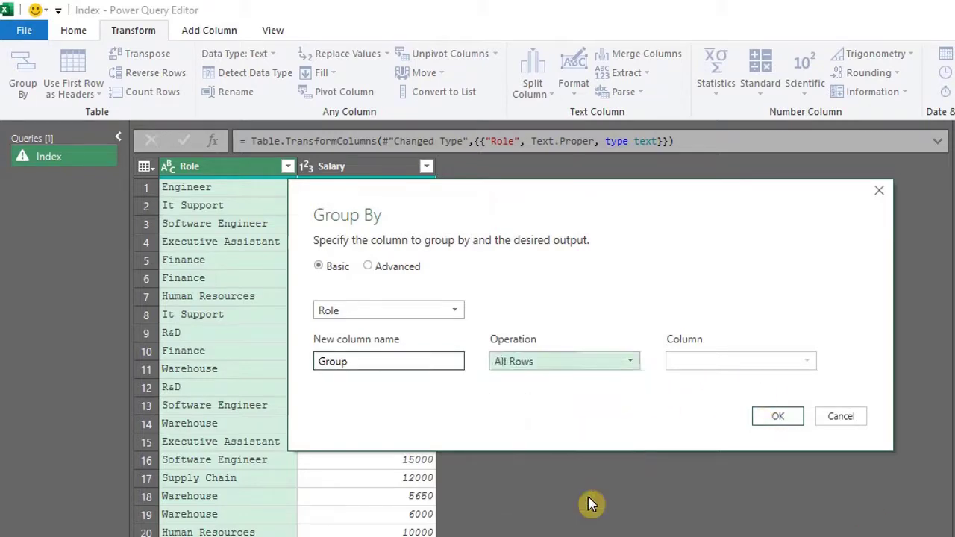
pyautogui.click(789, 419)
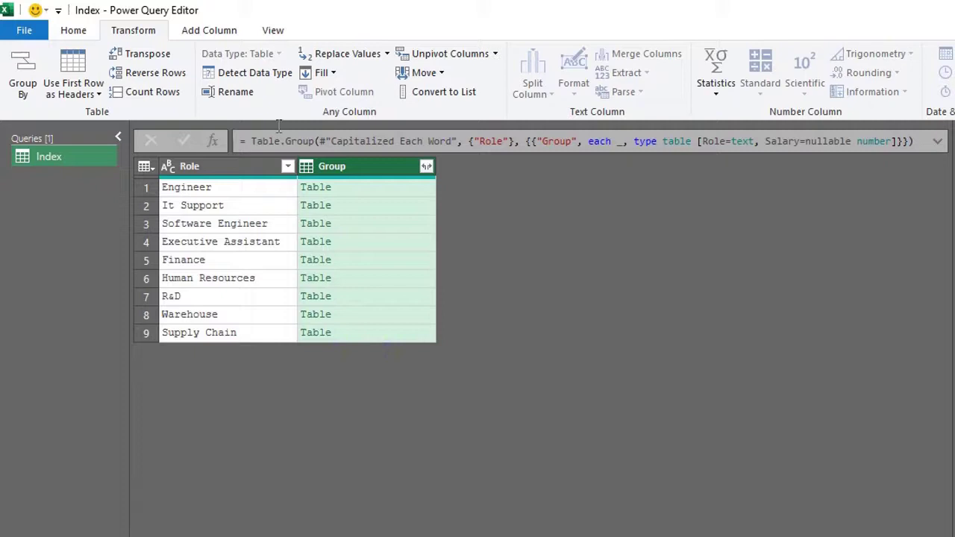
# Open a new Custom Column and begin its formula with Table.AddIndexColumn.
pyautogui.click(212, 35)
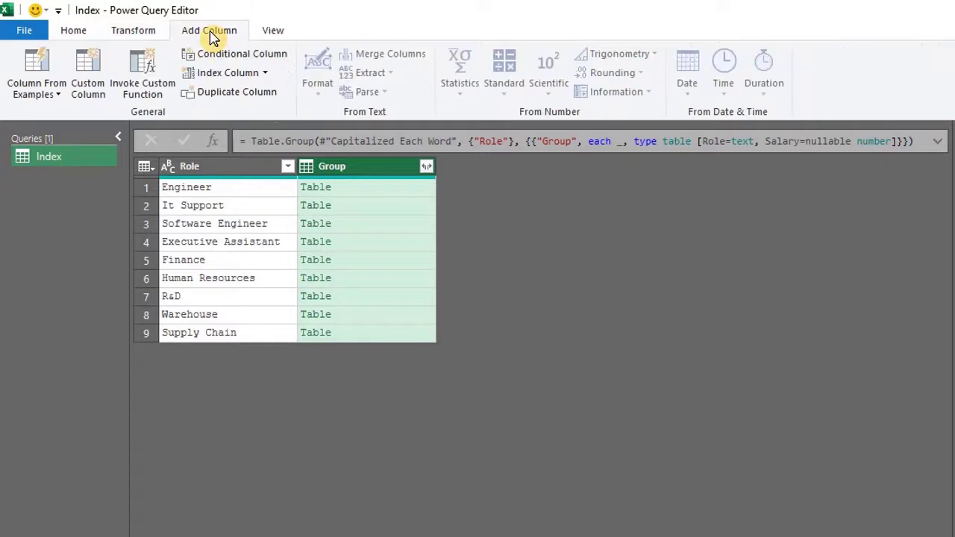
pyautogui.click(90, 79)
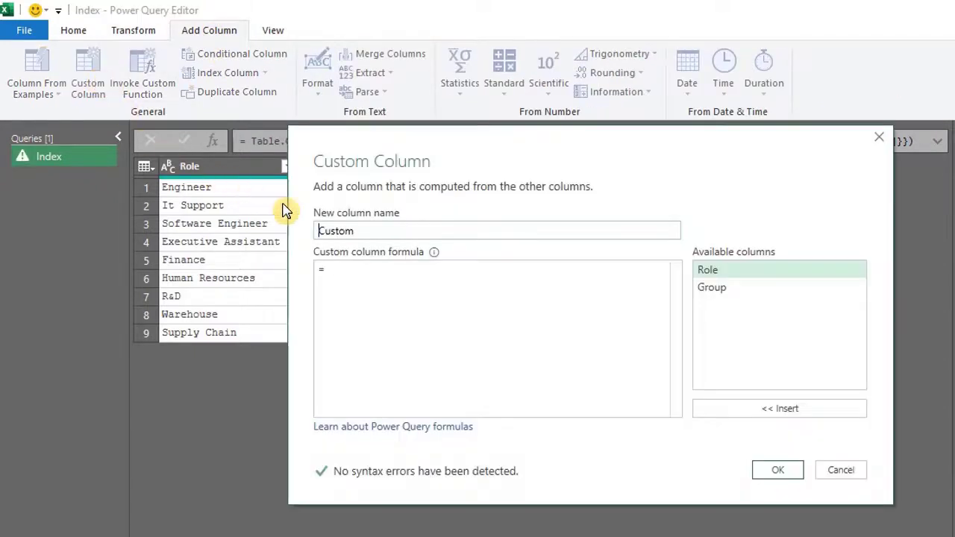
pyautogui.click(369, 276)
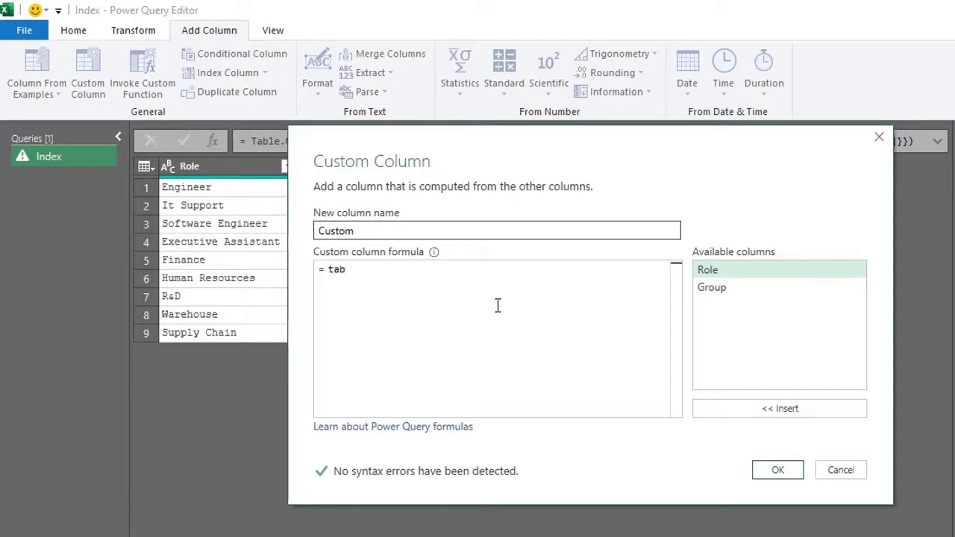
pyautogui.write('tab')
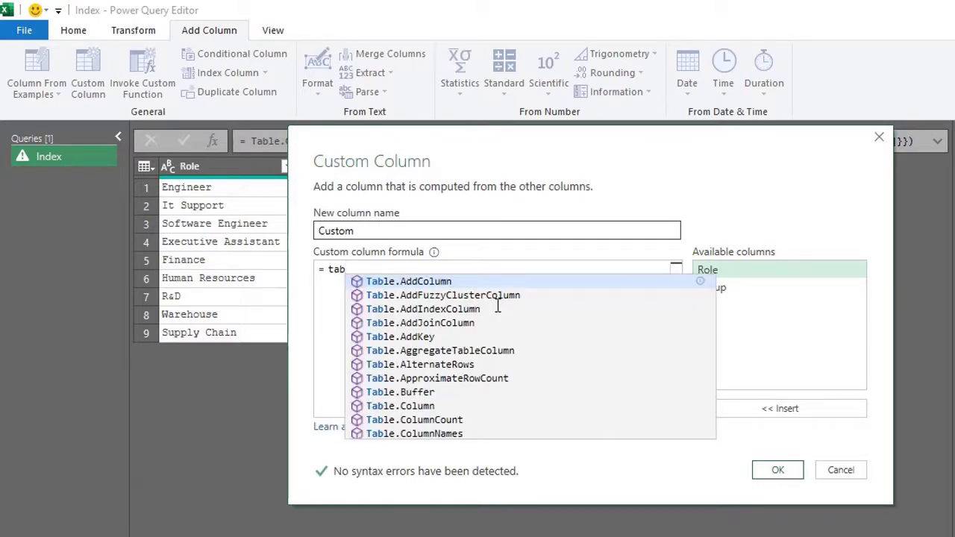
pyautogui.write('le')
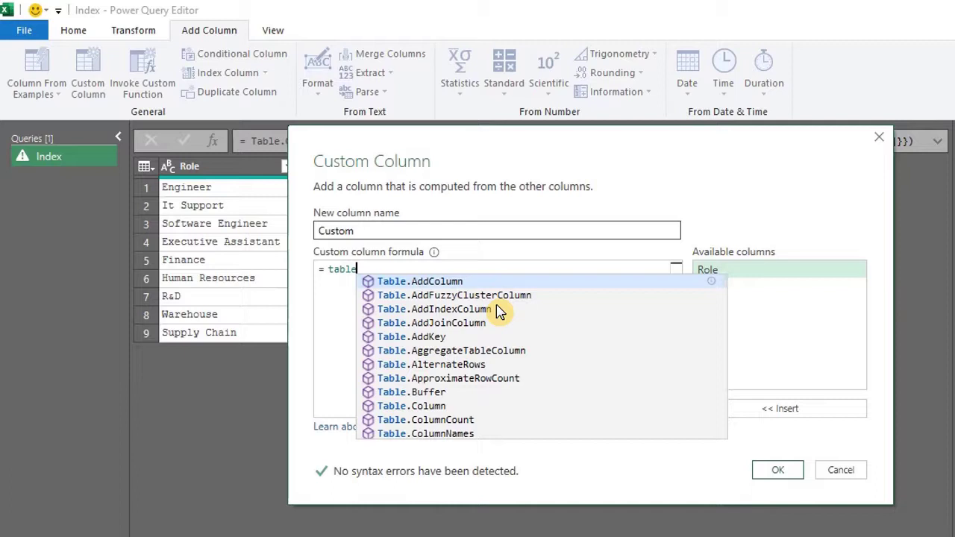
pyautogui.click(458, 310)
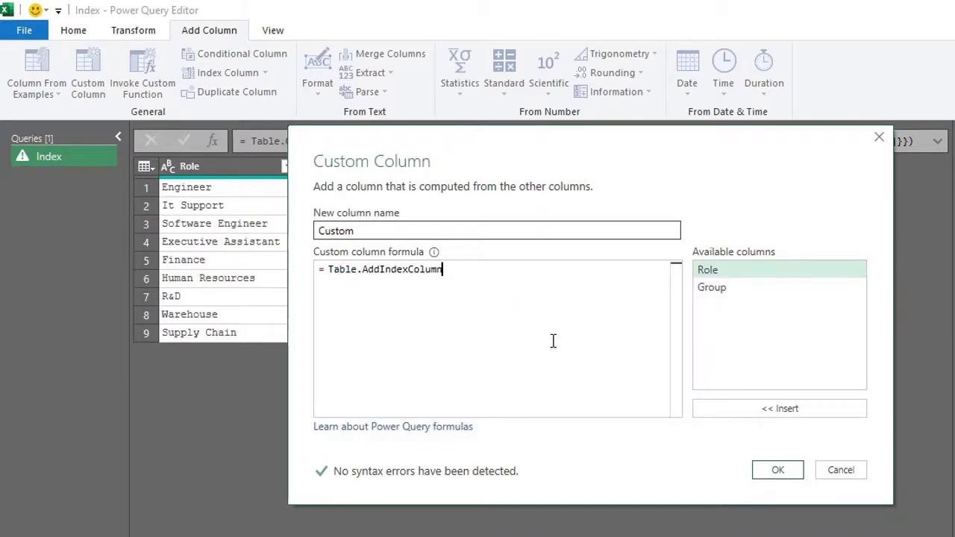
# Complete the formula as Table.AddIndexColumn([Group],"Index",1).
pyautogui.write('(')
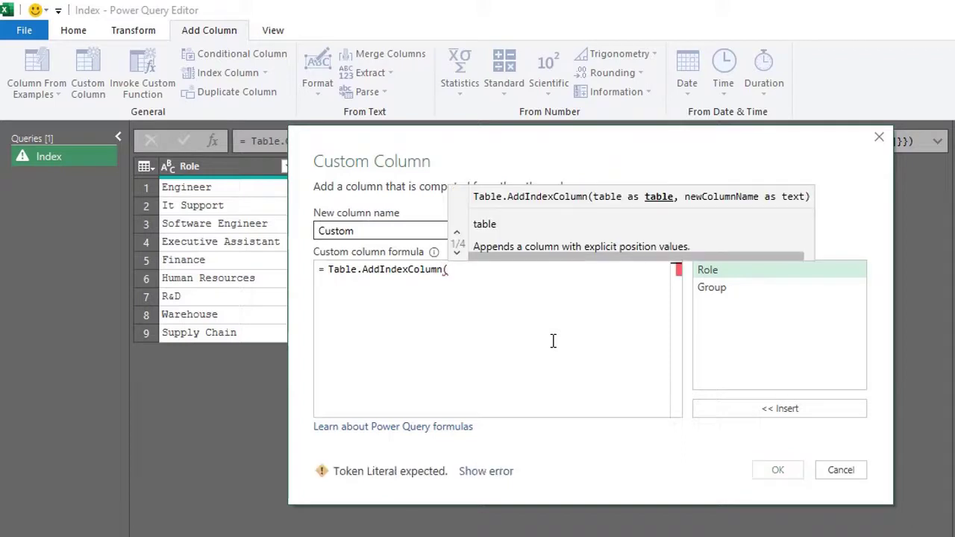
pyautogui.click(457, 256)
pyautogui.click(458, 256)
pyautogui.click(457, 255)
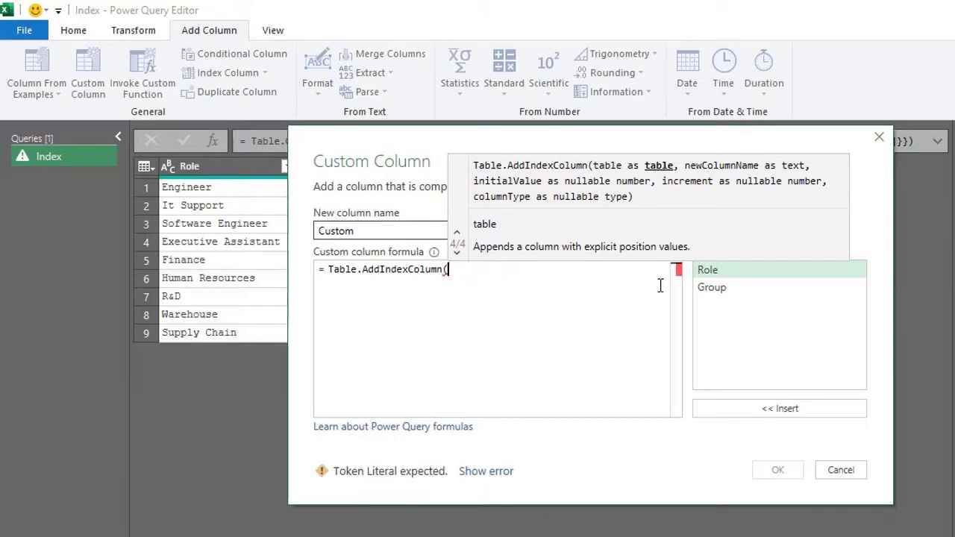
pyautogui.doubleClick(712, 289)
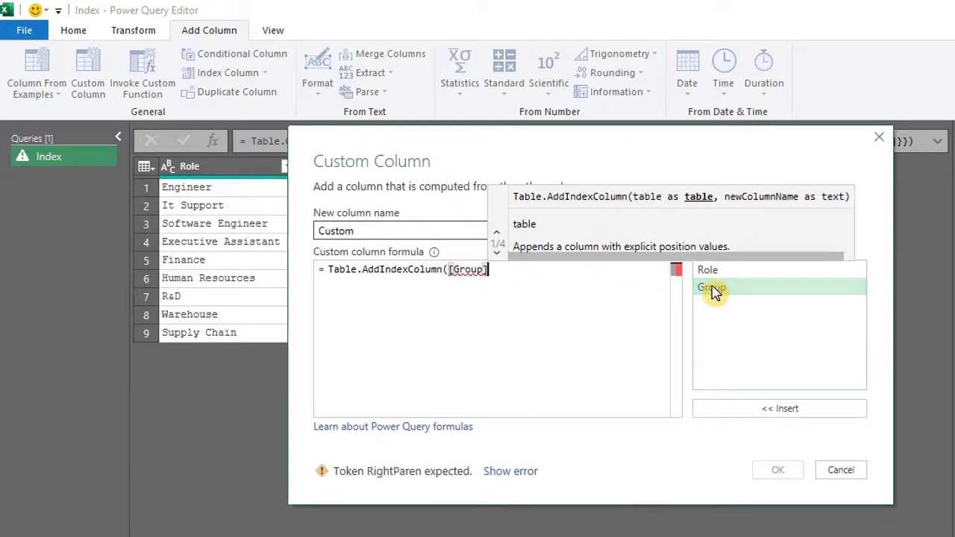
pyautogui.write(',')
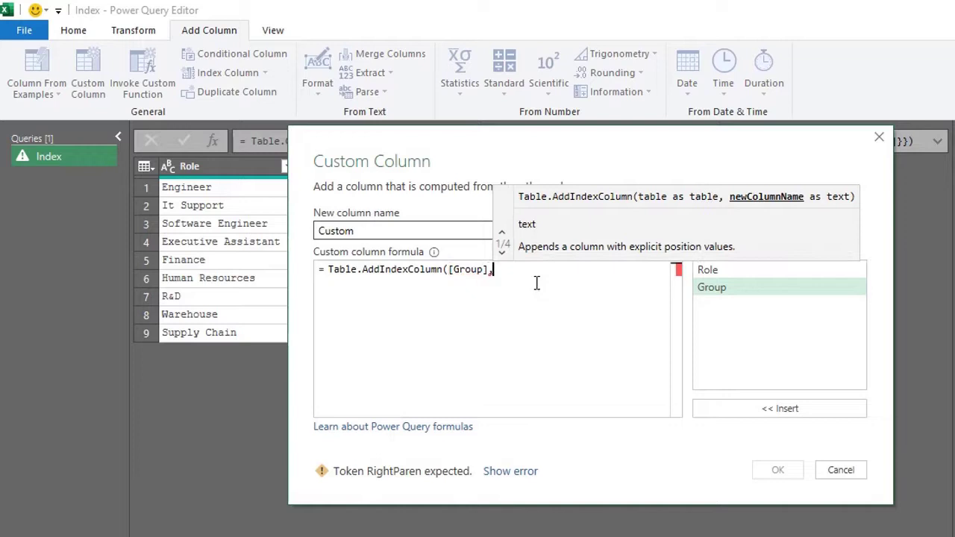
pyautogui.write('"Index')
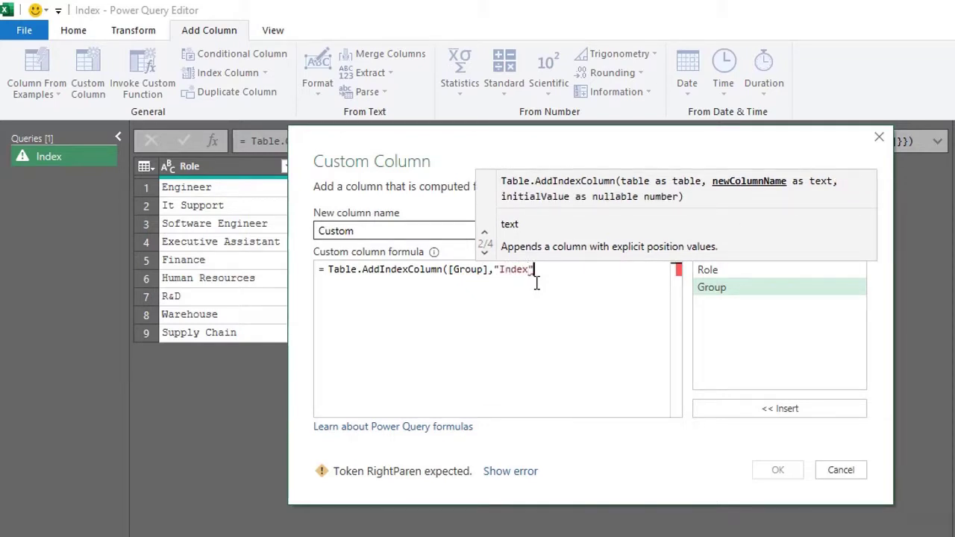
pyautogui.write('",')
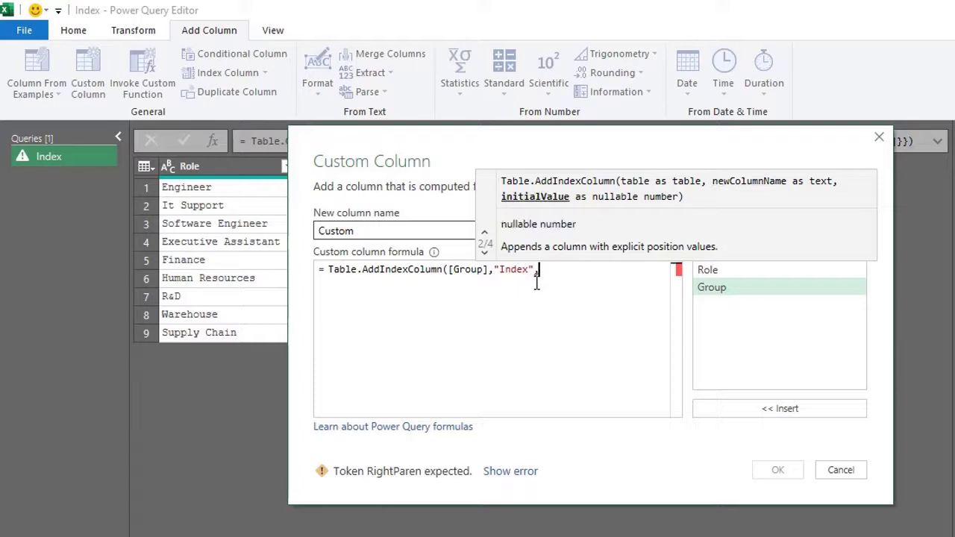
pyautogui.write('1')
pyautogui.click(484, 253)
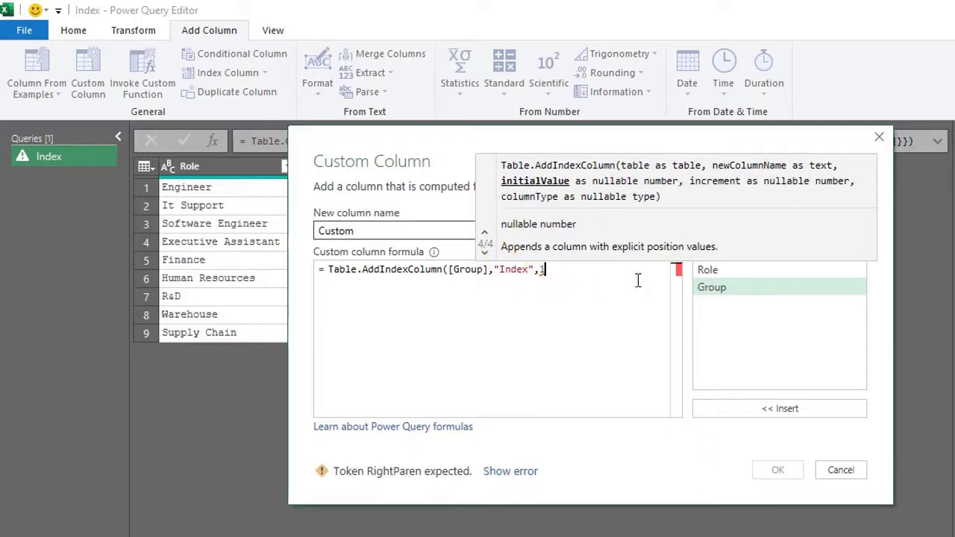
pyautogui.write(')')
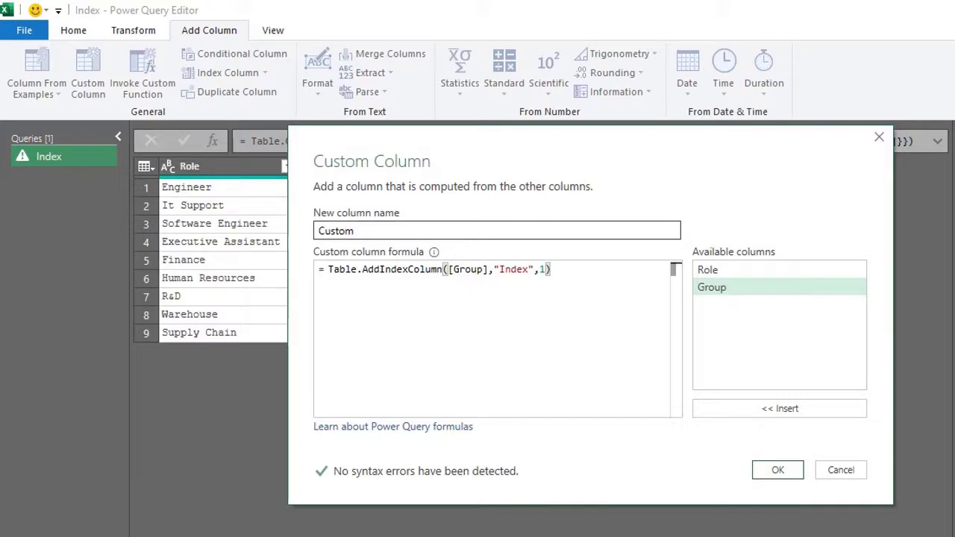
# Add the custom per-role index column, preview the indexed tables, and delete the Group column.
pyautogui.click(768, 471)
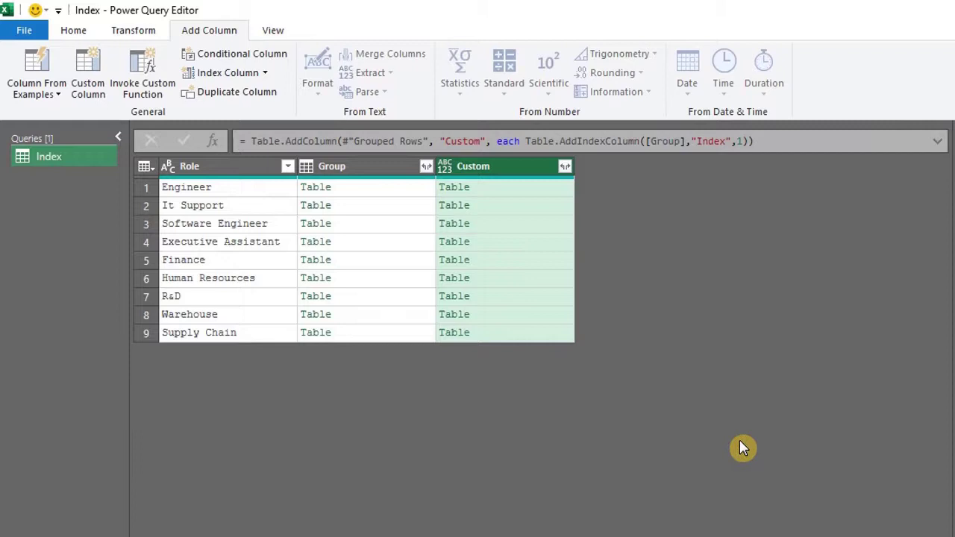
pyautogui.click(544, 188)
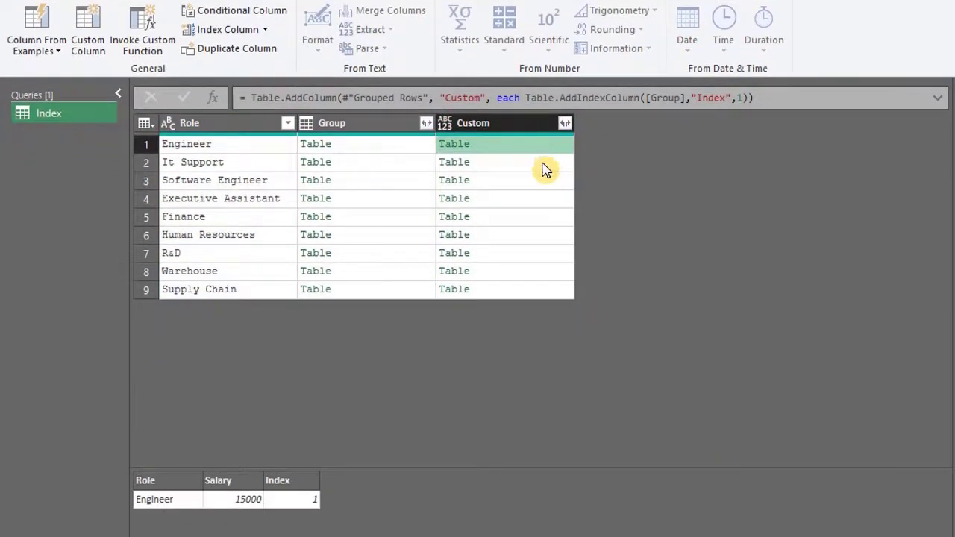
pyautogui.click(543, 164)
pyautogui.click(550, 181)
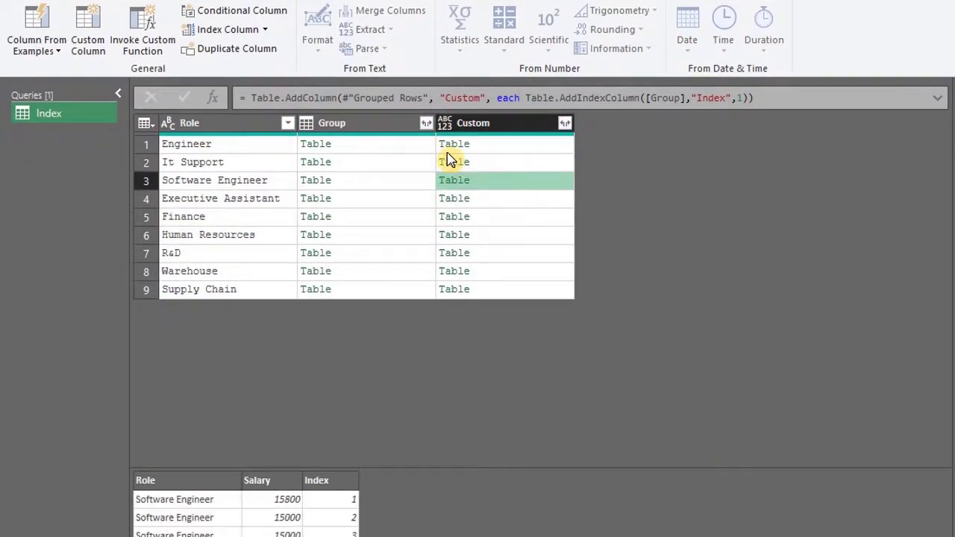
pyautogui.press('Delete')
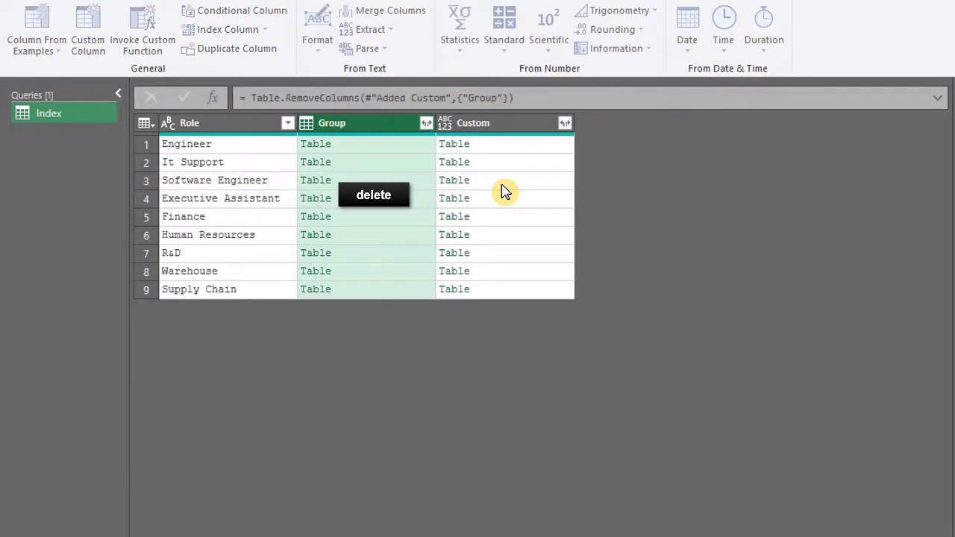
# Expand the Custom tables into Salary and Index columns, without prefixes and excluding Role.
pyautogui.click(426, 124)
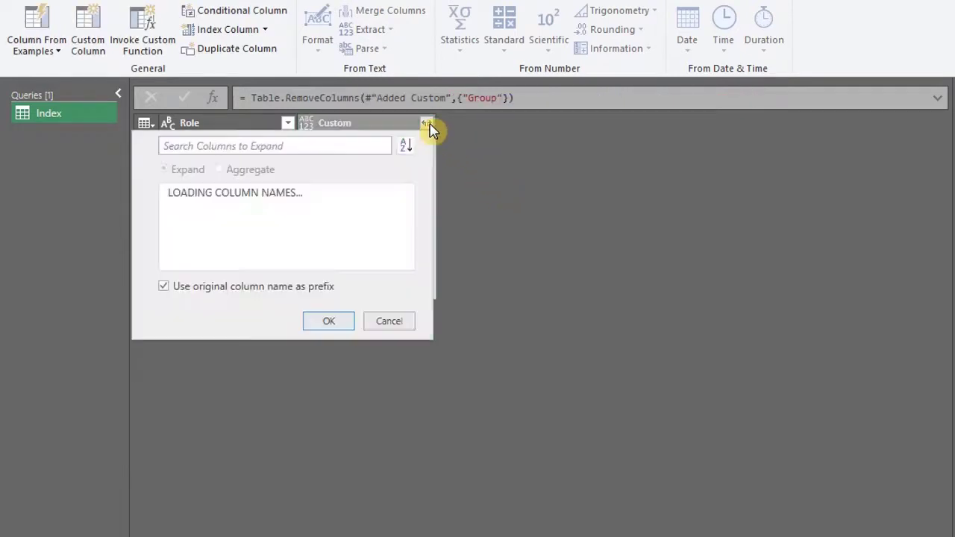
pyautogui.click(163, 286)
pyautogui.click(174, 213)
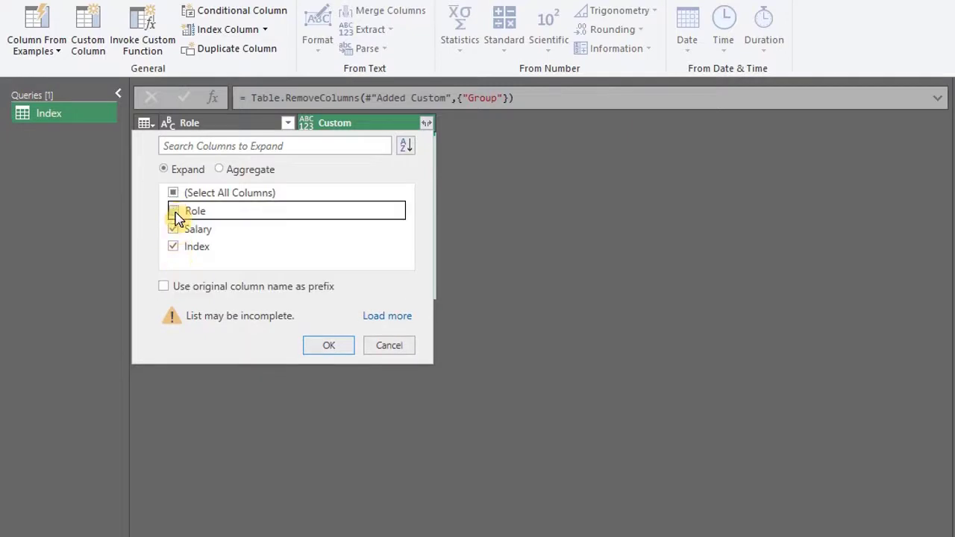
pyautogui.click(334, 349)
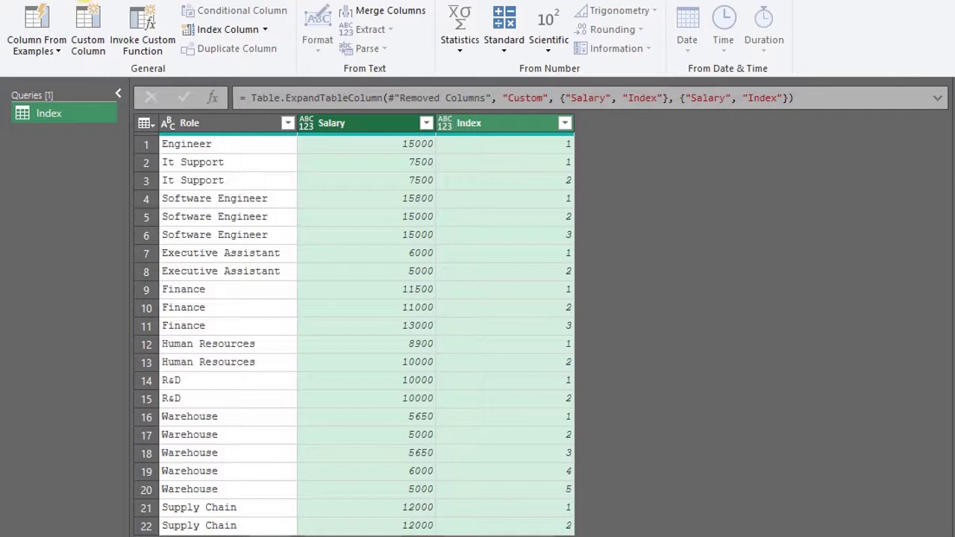
pyautogui.click(82, 2)
# Close & Load the Index query as a PivotTable Report at Formula sheet cell J2.
pyautogui.click(25, 49)
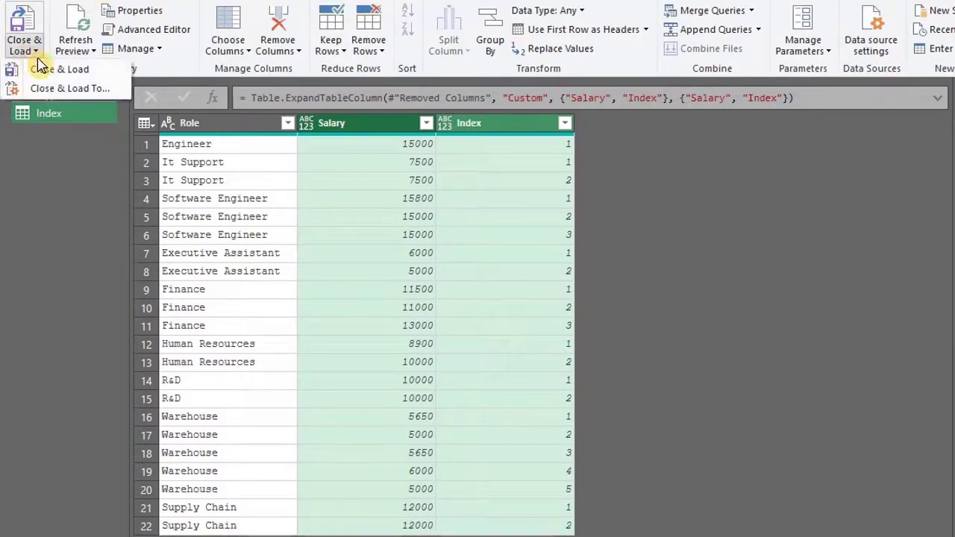
pyautogui.click(51, 90)
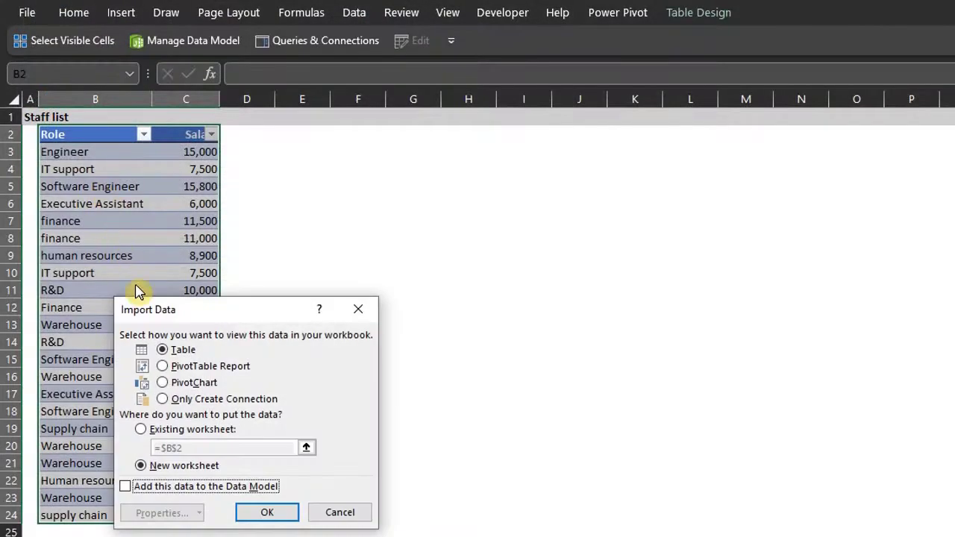
pyautogui.click(174, 373)
pyautogui.click(141, 429)
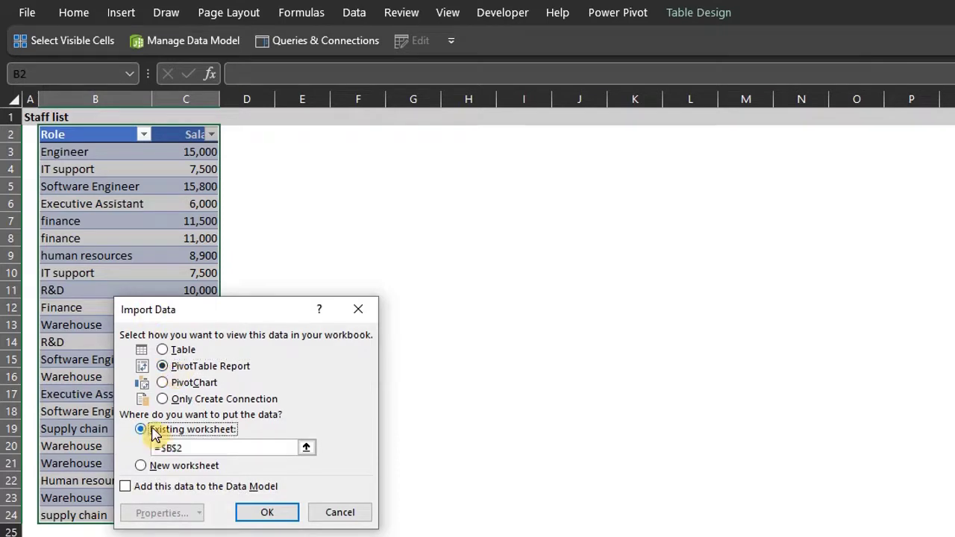
pyautogui.click(173, 535)
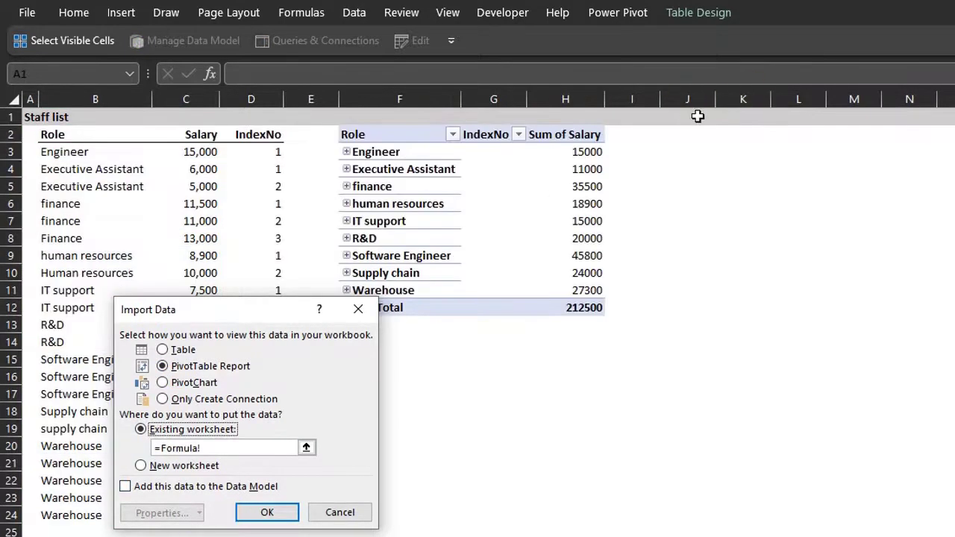
pyautogui.click(674, 135)
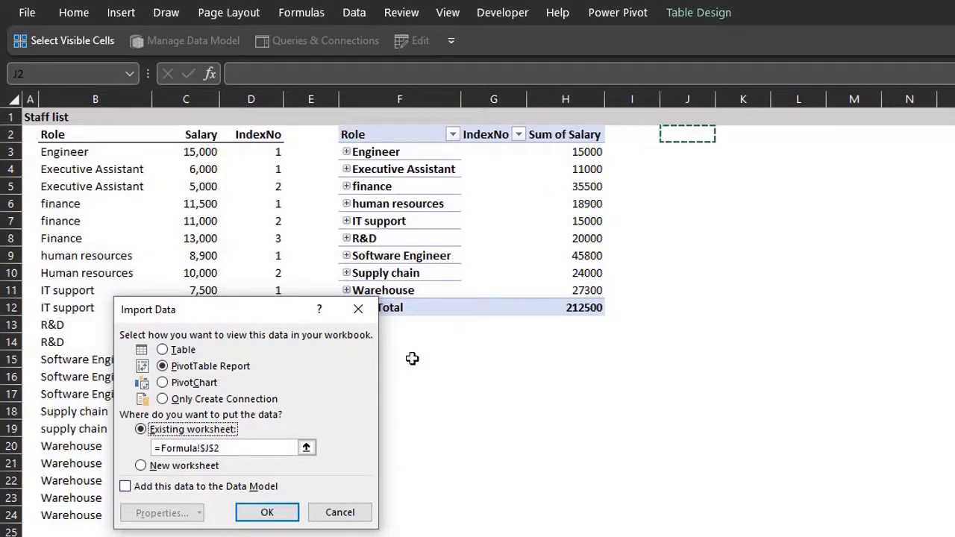
pyautogui.click(267, 511)
pyautogui.moveTo(820, 159); pyautogui.dragTo(709, 139)
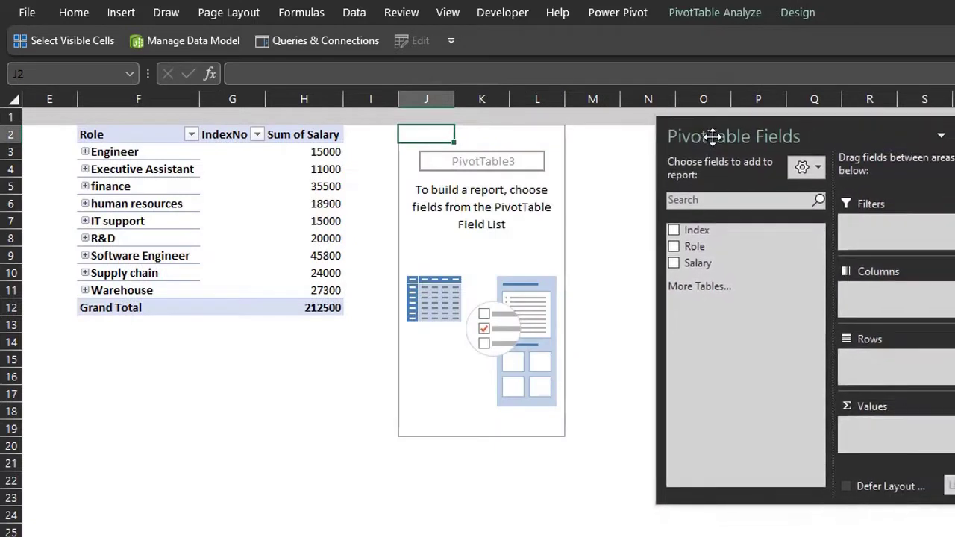
# Put Role, then Index, in Rows and Sum of Salary in Values of PivotTable3.
pyautogui.moveTo(693, 247); pyautogui.dragTo(850, 358)
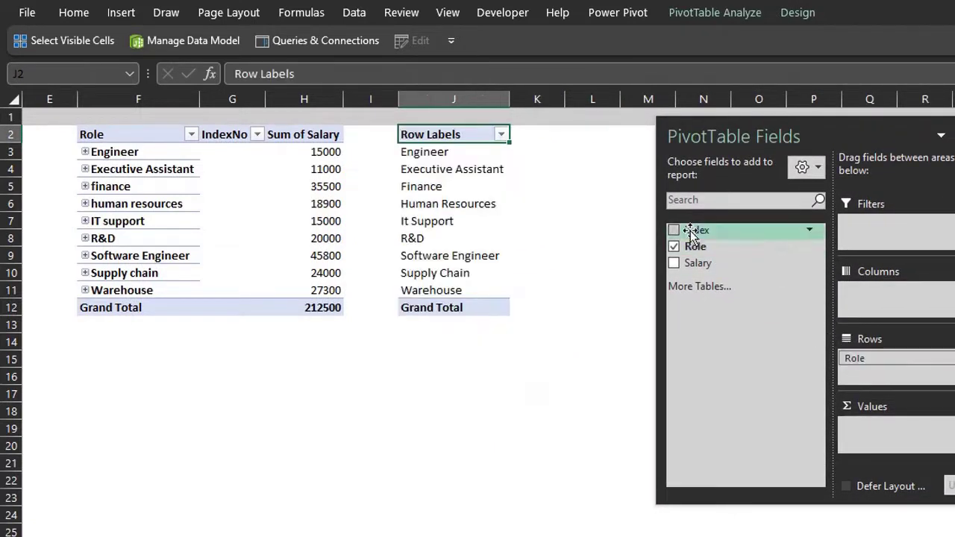
pyautogui.moveTo(694, 230); pyautogui.dragTo(888, 369)
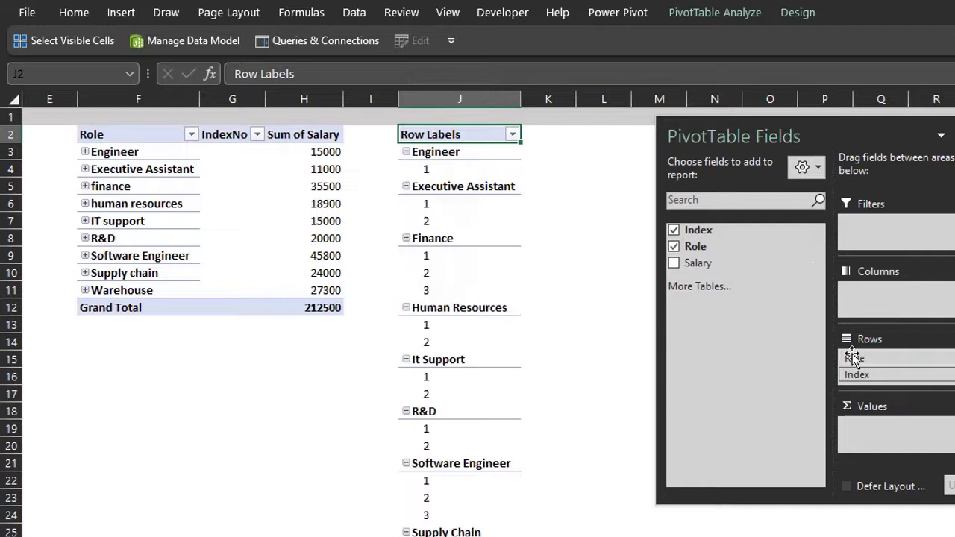
pyautogui.moveTo(701, 266); pyautogui.dragTo(899, 439)
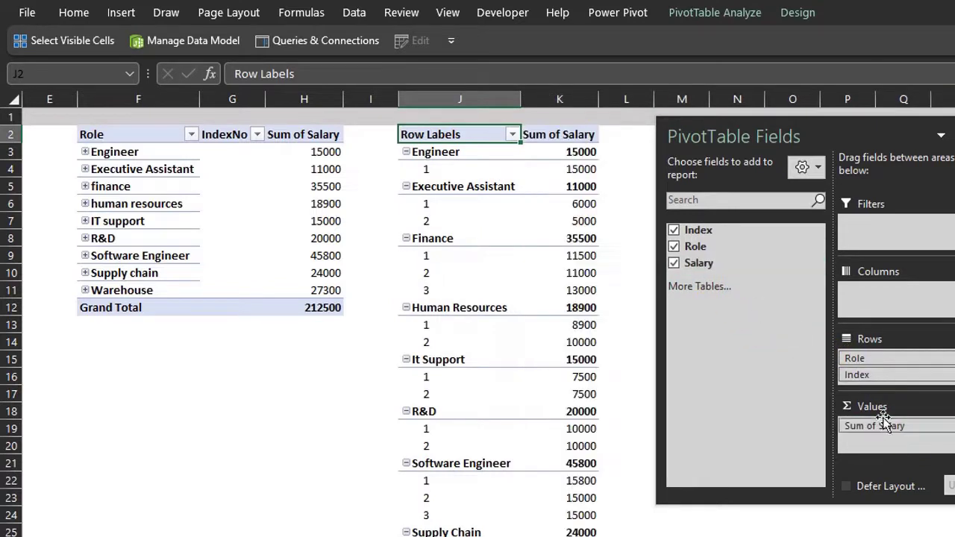
# Switch PivotTable3 to Tabular Form and turn off subtotals.
pyautogui.click(796, 13)
pyautogui.click(135, 79)
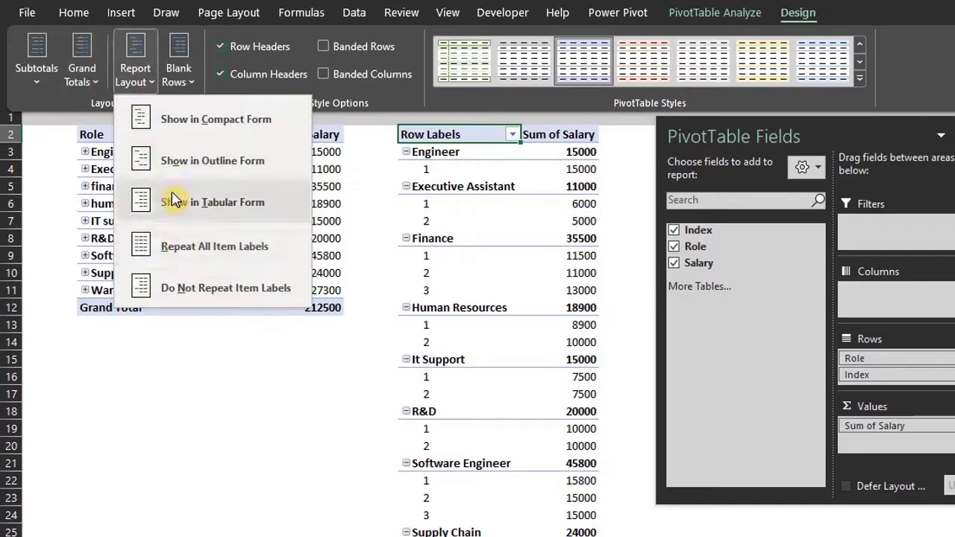
pyautogui.click(174, 198)
pyautogui.click(36, 74)
pyautogui.click(67, 119)
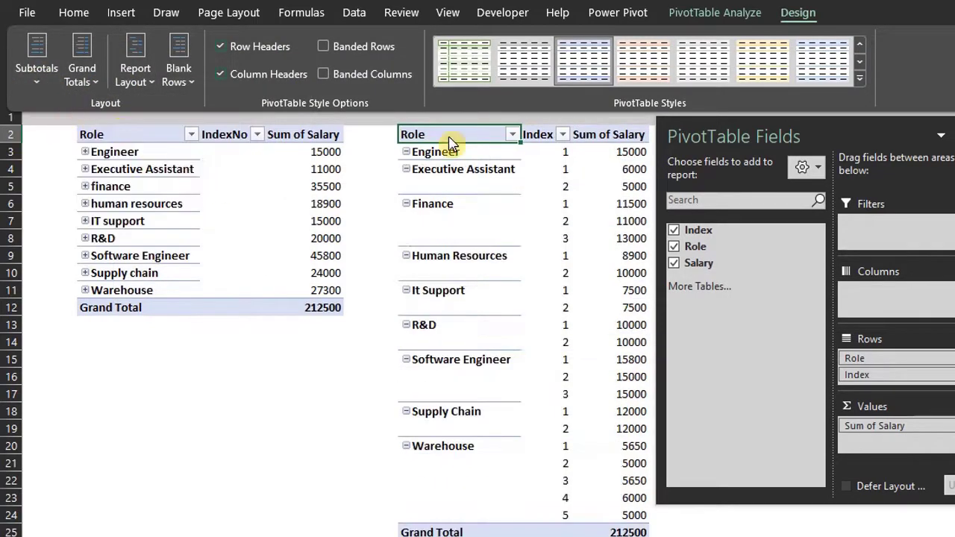
# Collapse the entire Role field so each role shows one salary total.
pyautogui.rightClick(413, 153)
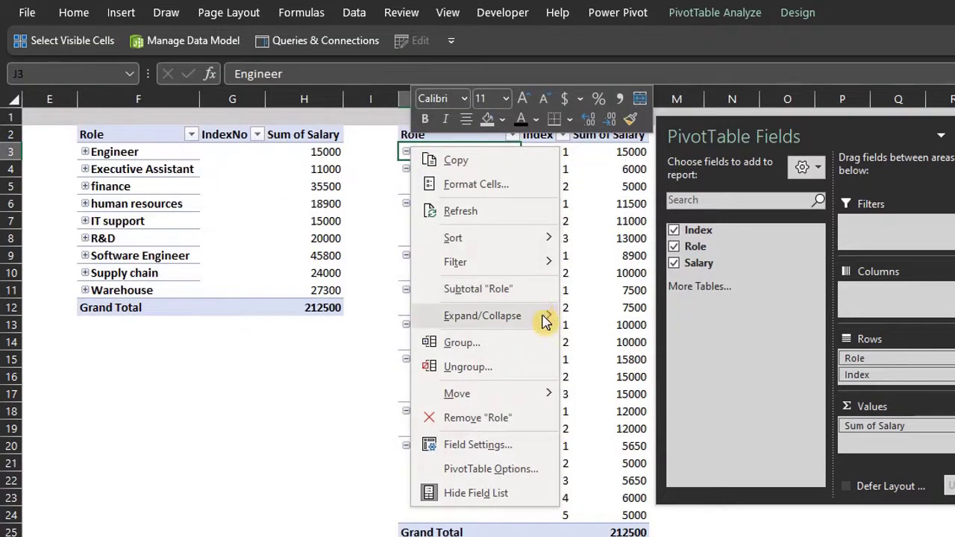
pyautogui.moveTo(539, 319)
pyautogui.click(635, 389)
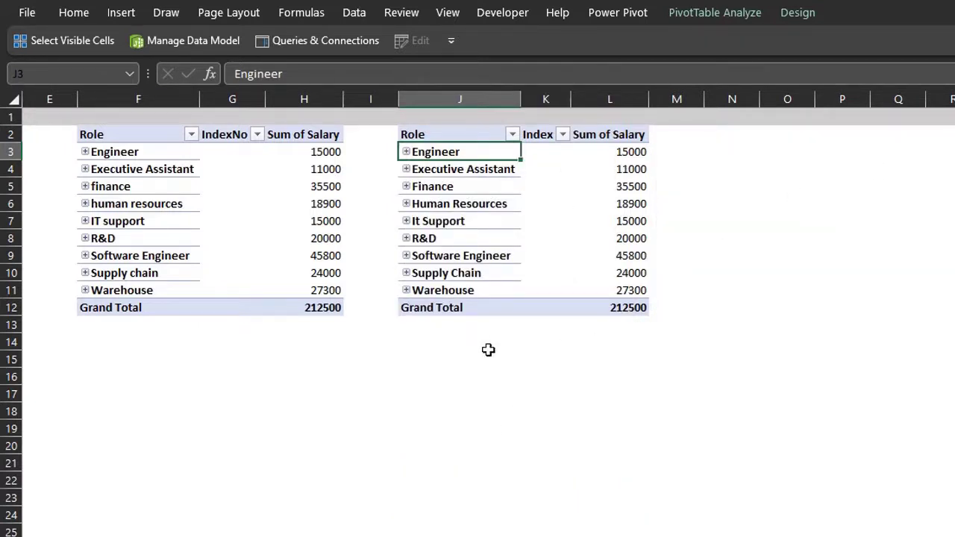
# Expand and then collapse Warehouse in both PivotTables to compare their breakdowns.
pyautogui.click(406, 291)
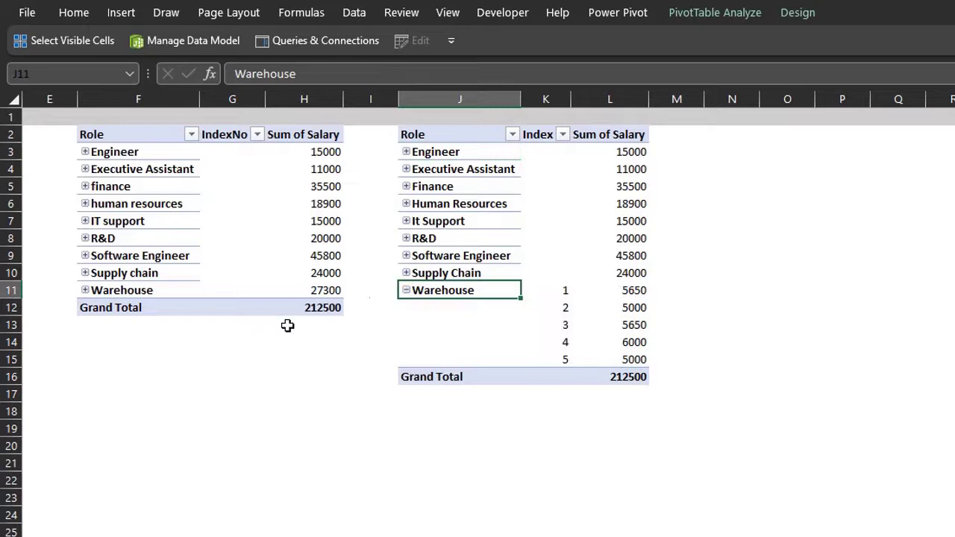
pyautogui.click(85, 290)
pyautogui.click(85, 290)
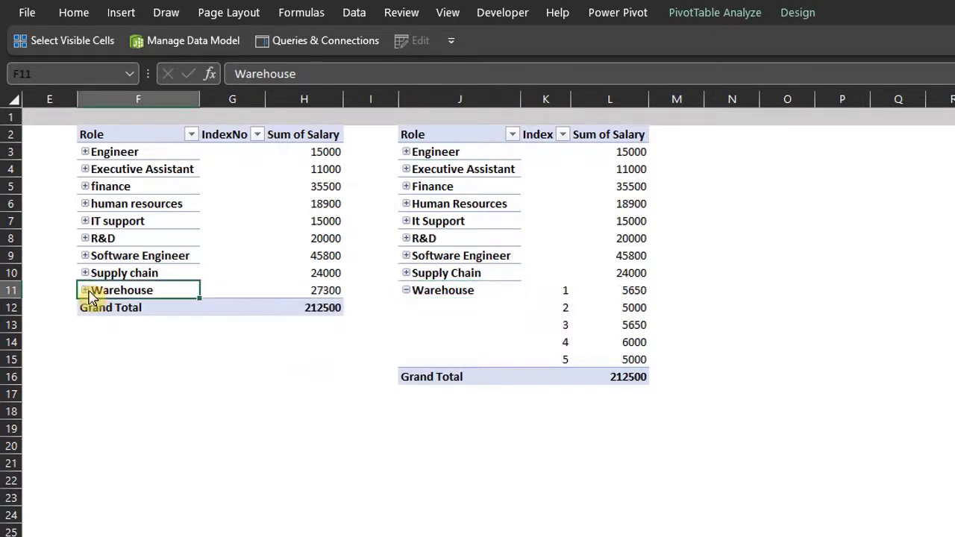
pyautogui.click(406, 290)
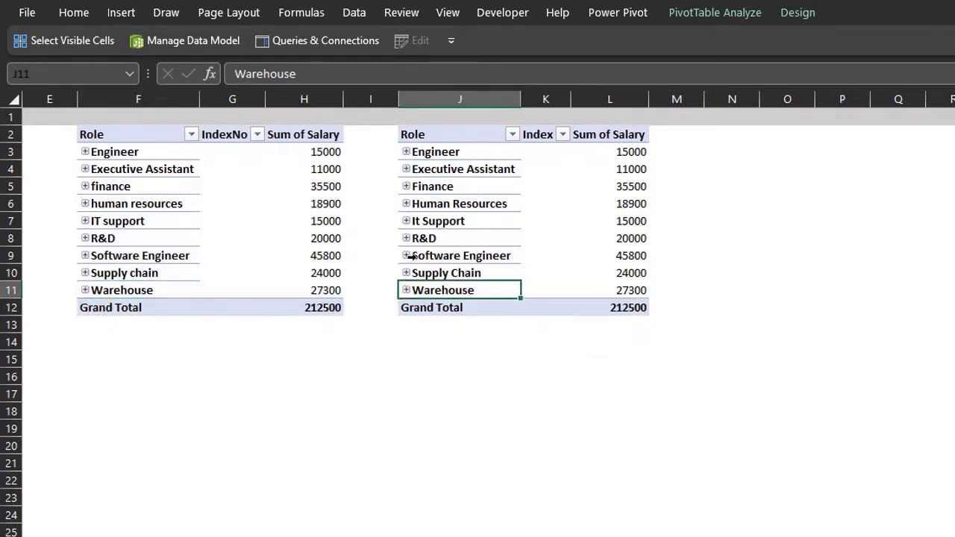
# Leave Software Engineer expanded in both PivotTables, showing Index 1–3 salaries 15800, 15000, 15000.
pyautogui.click(406, 255)
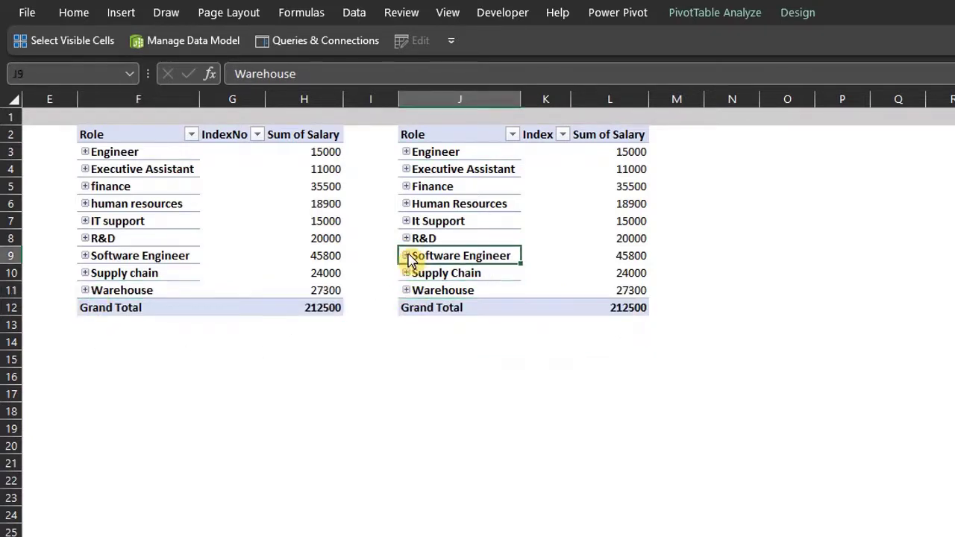
pyautogui.click(84, 255)
pyautogui.click(85, 255)
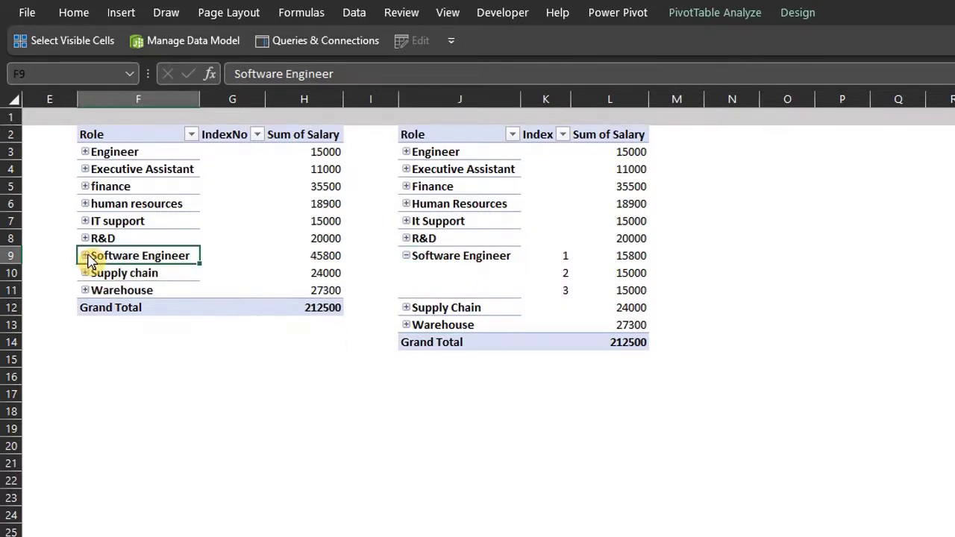
pyautogui.click(405, 255)
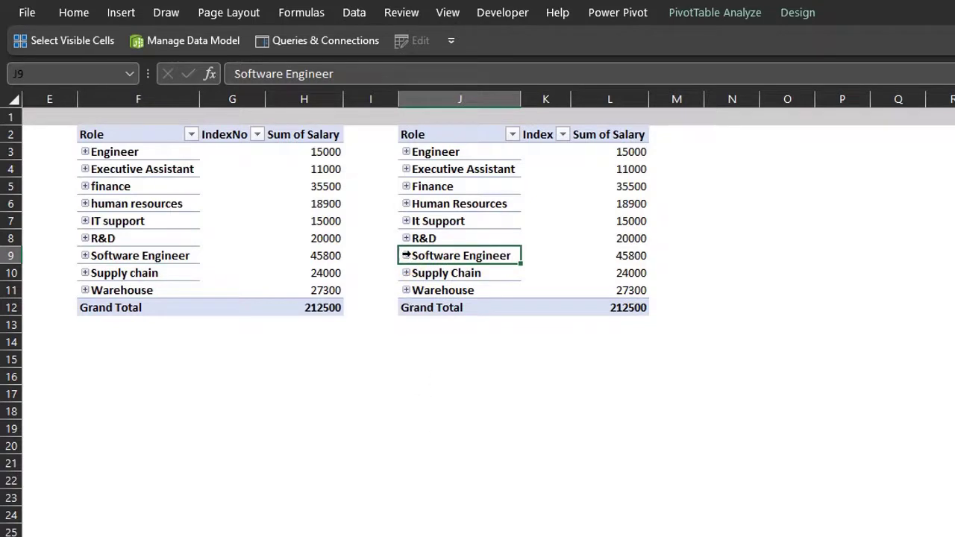
pyautogui.click(406, 255)
pyautogui.click(84, 255)
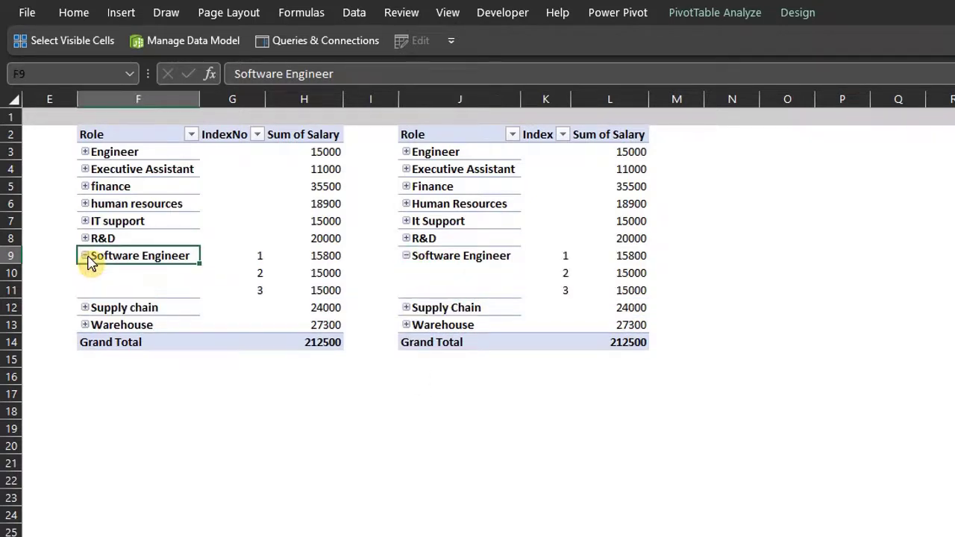